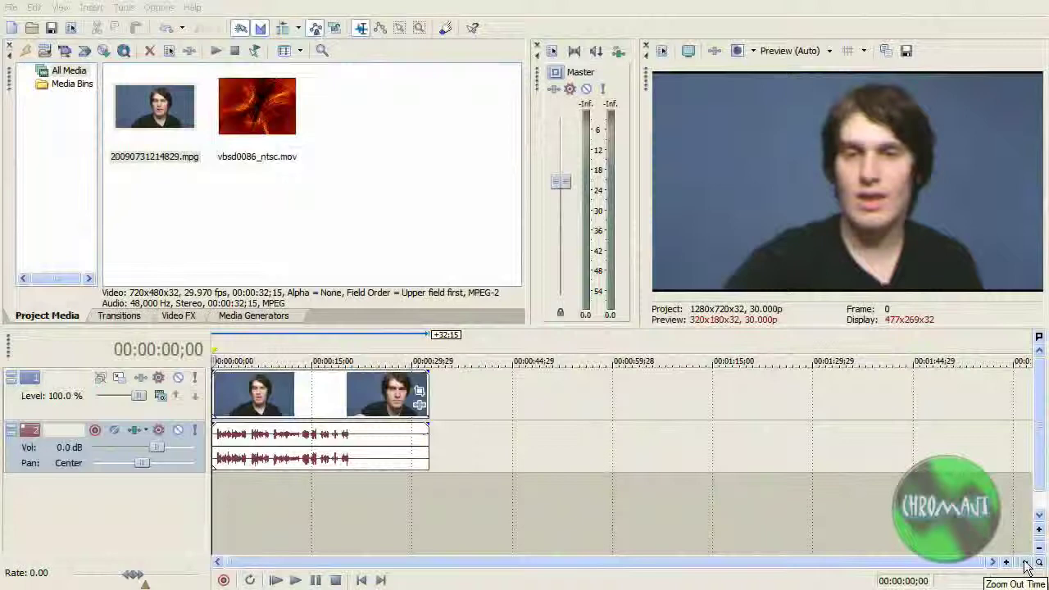
# Step: Select the 20090731214829.mpg audio event on track 2 at 00:00:27;10 and open the File menu
pyautogui.click(154, 106)
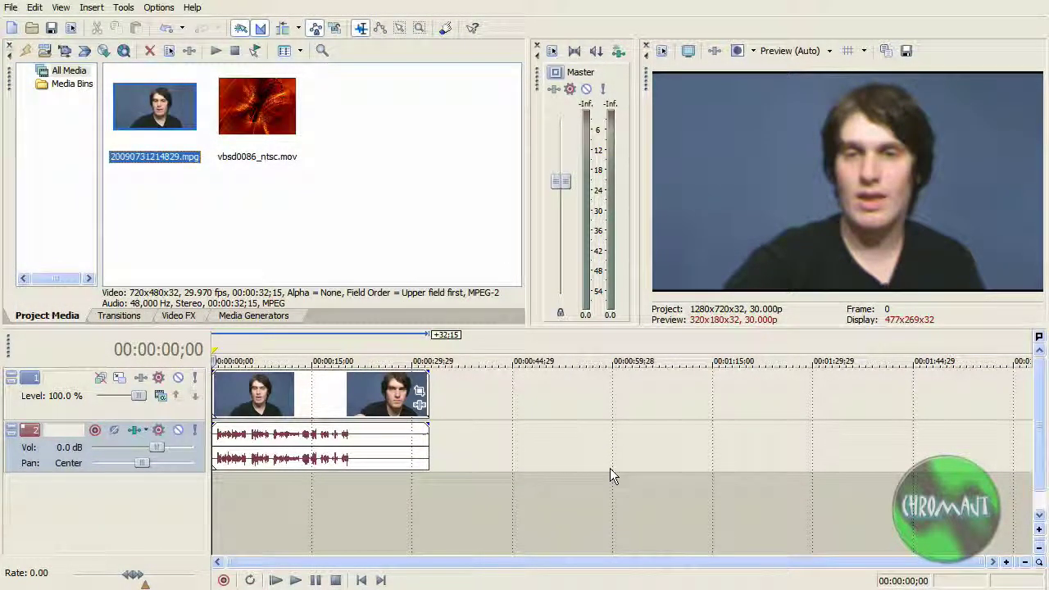
pyautogui.click(395, 453)
pyautogui.click(394, 451)
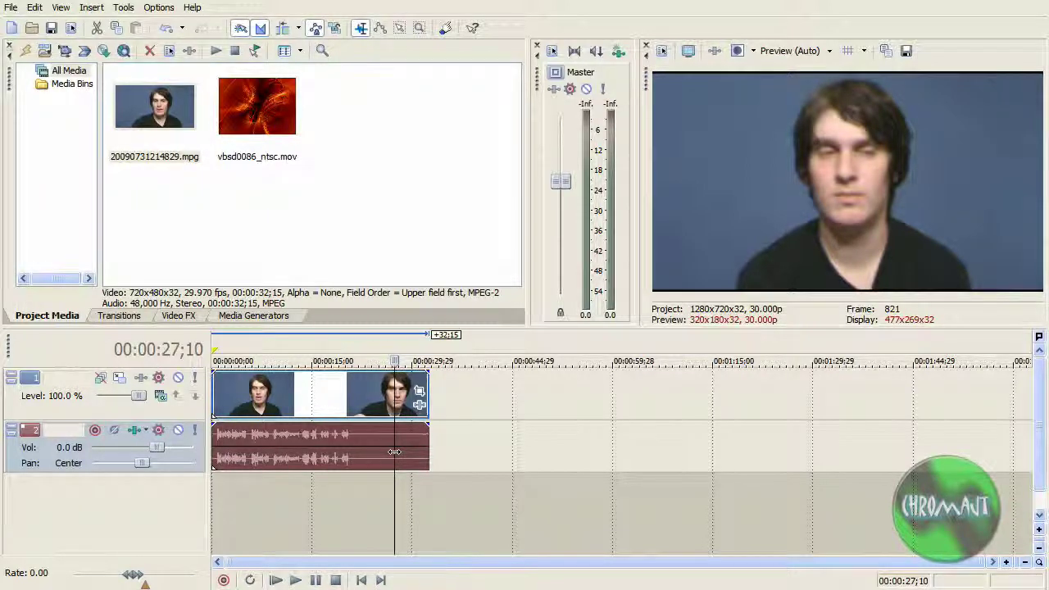
pyautogui.click(11, 7)
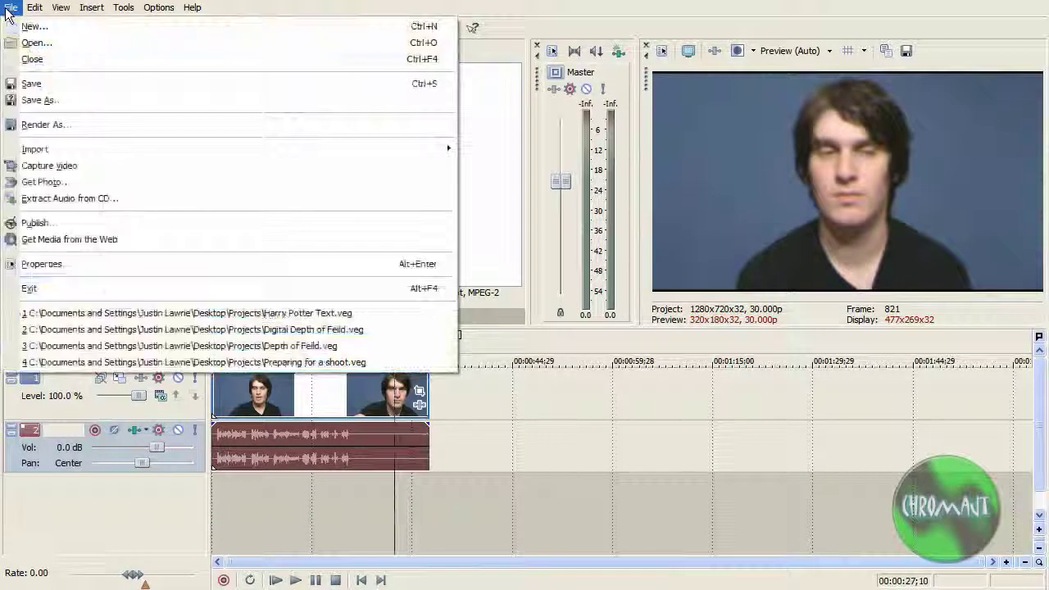
# Step: Start Render As and choose AIFF as the output format
pyautogui.click(49, 125)
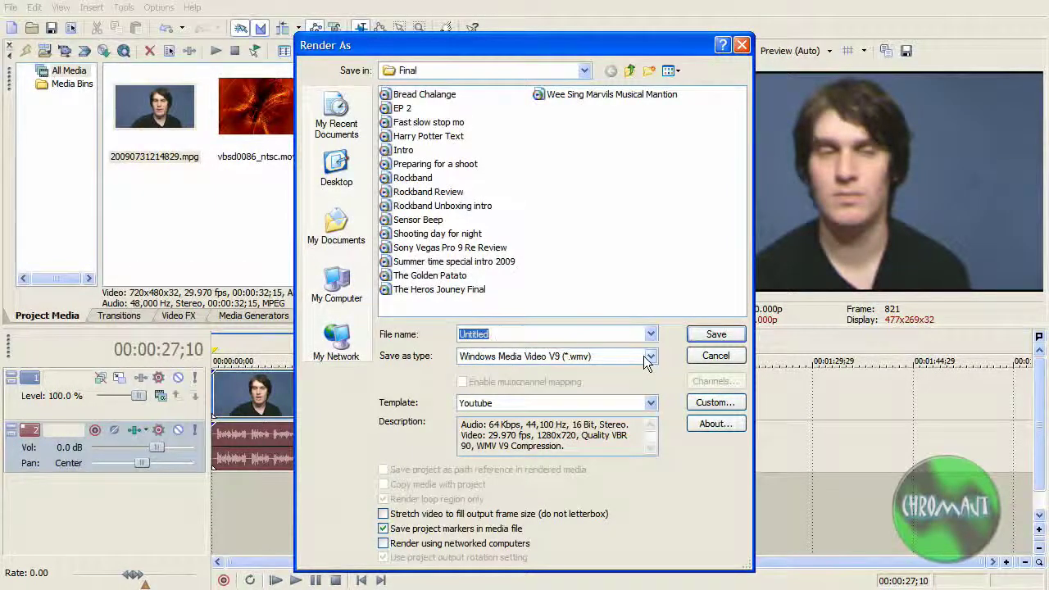
pyautogui.click(643, 356)
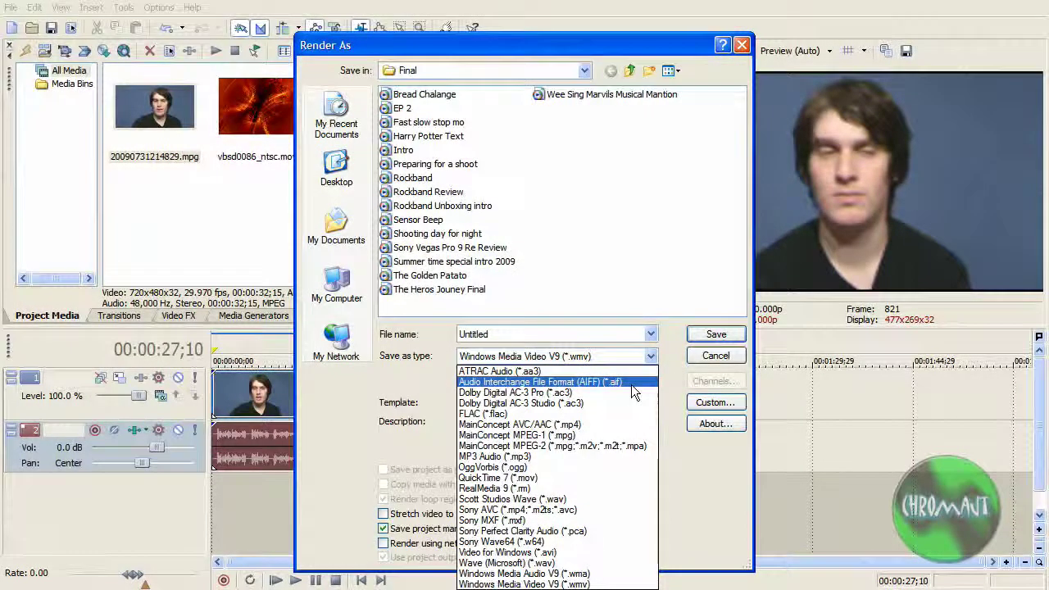
pyautogui.click(630, 382)
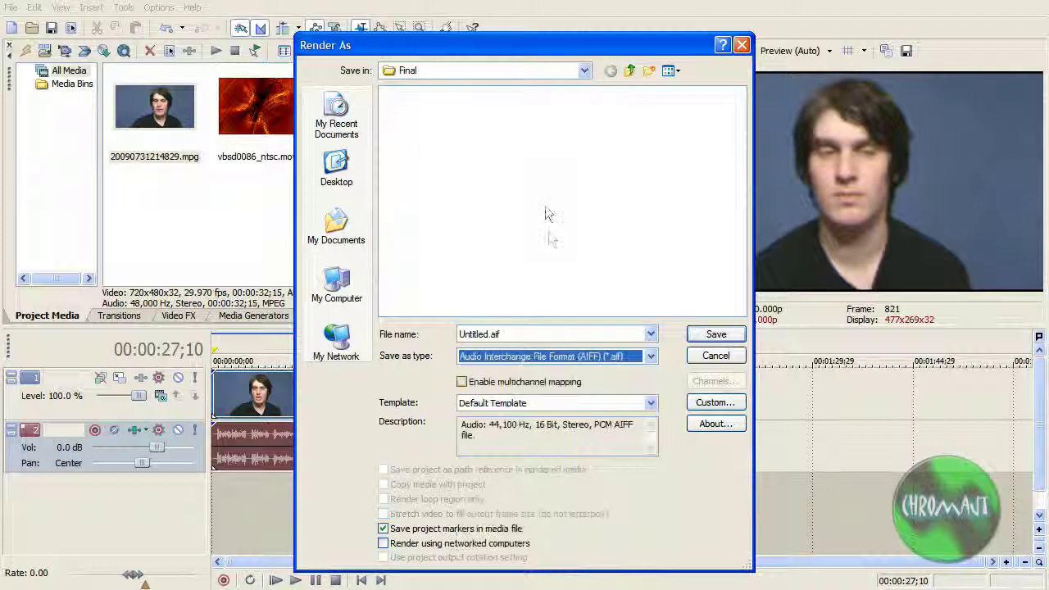
# Step: Render as 'Sync Audio' into the E:\Audio folder and dismiss the completion notice
pyautogui.click(630, 70)
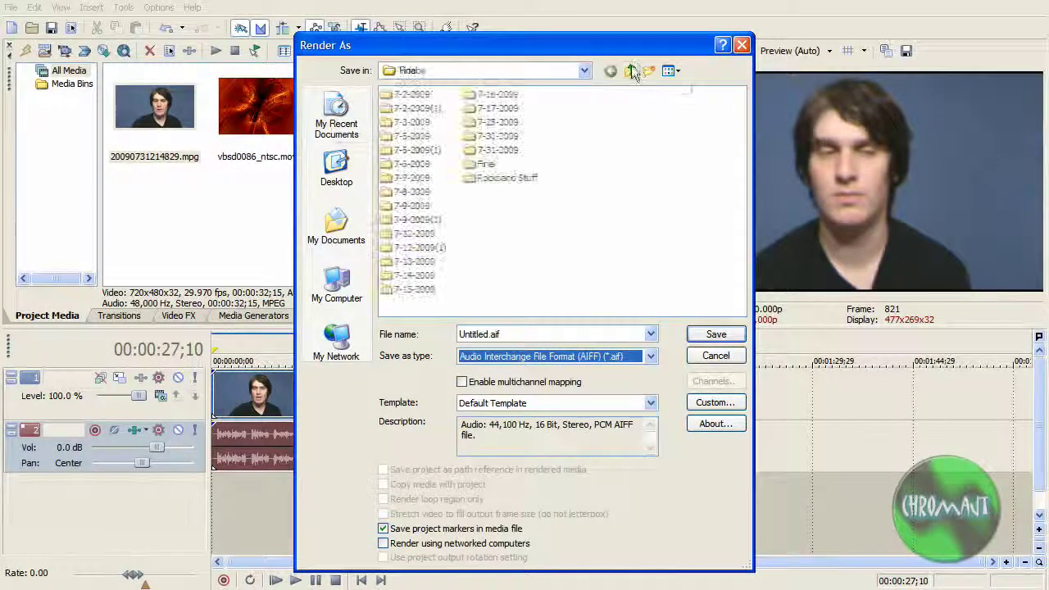
pyautogui.click(630, 71)
pyautogui.doubleClick(402, 95)
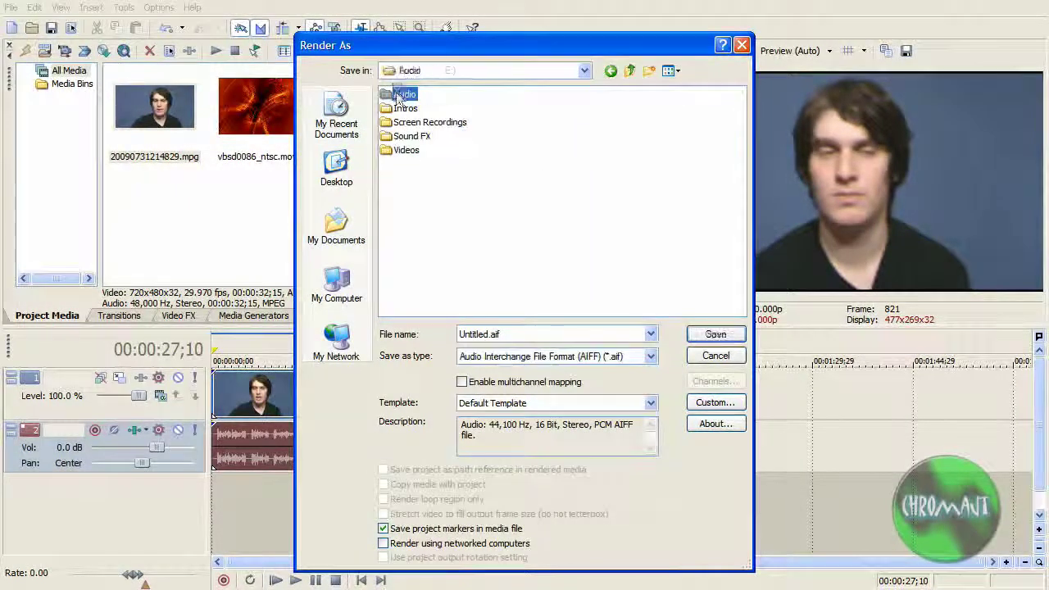
pyautogui.doubleClick(535, 334)
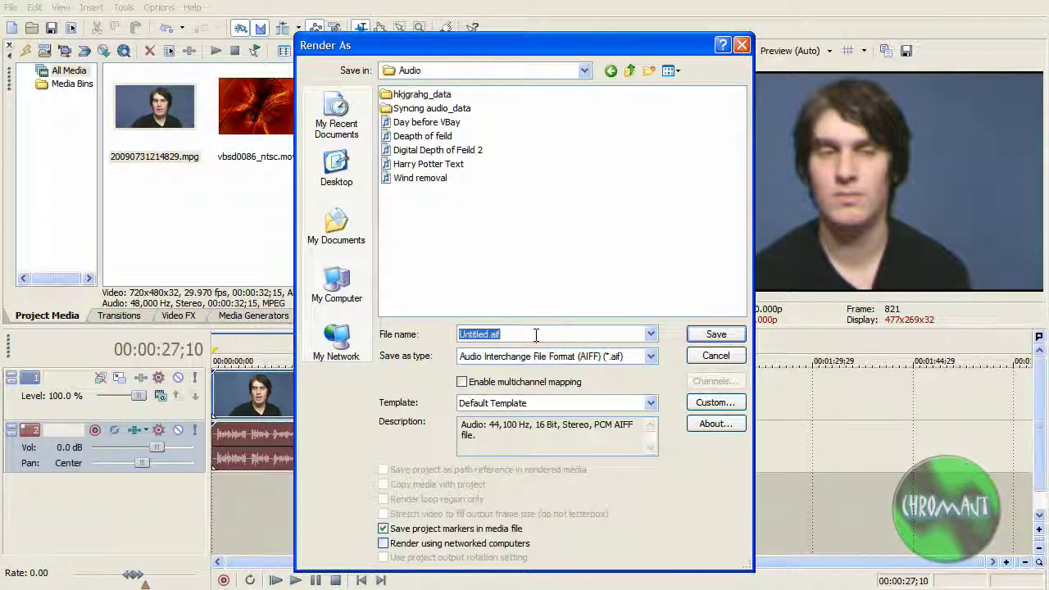
pyautogui.write('Sync ')
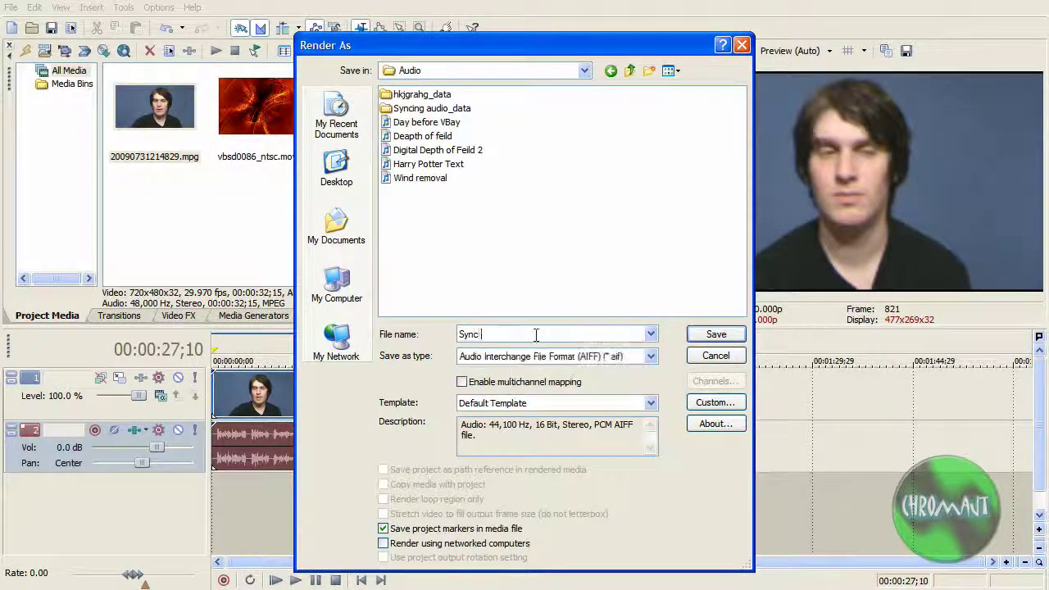
pyautogui.write('Audio')
pyautogui.press('Return')
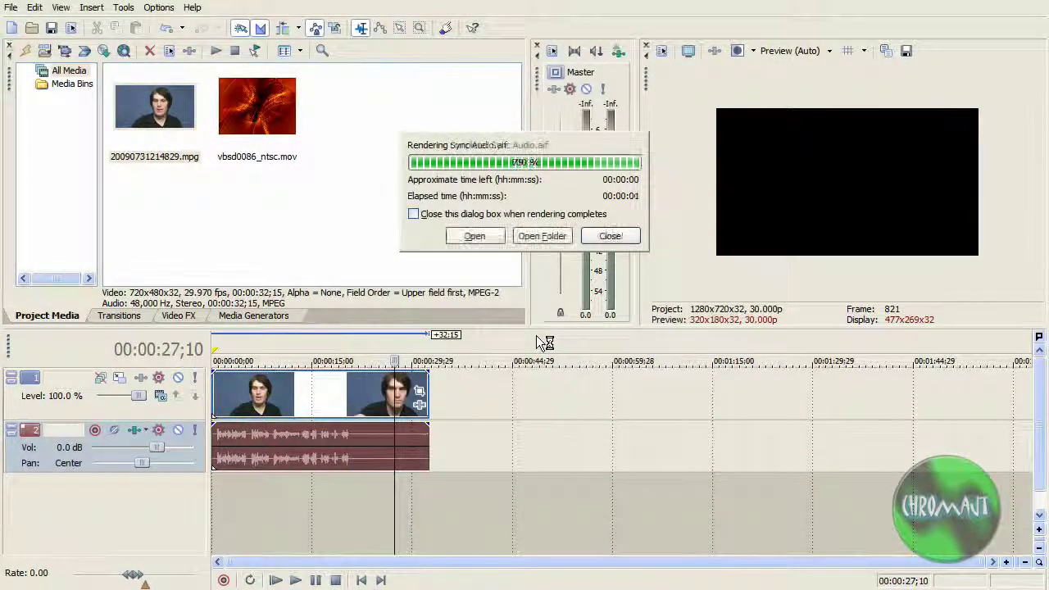
pyautogui.click(608, 236)
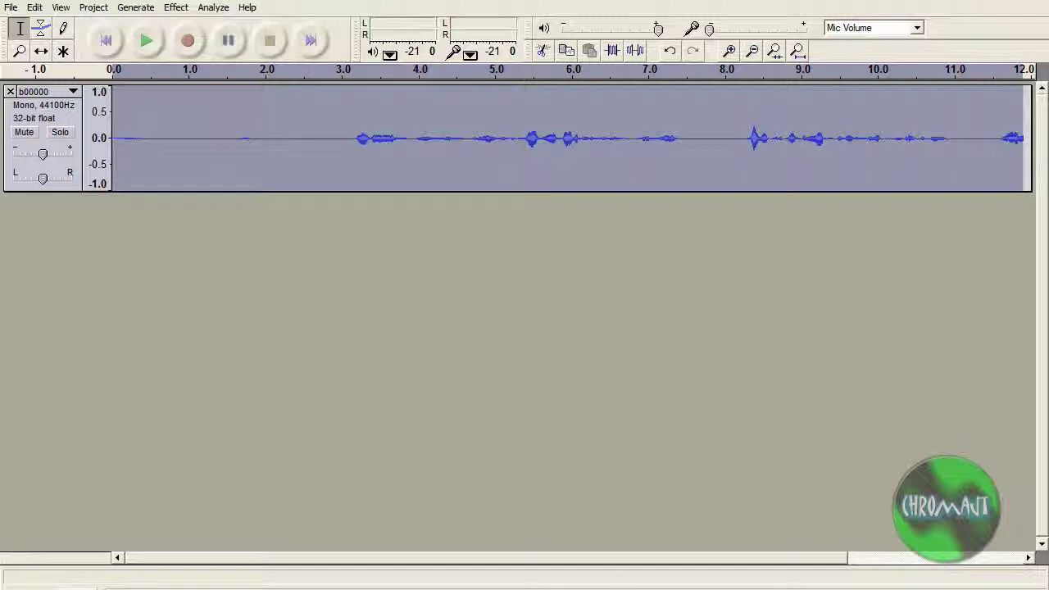
# Step: Deselect the b00000 mic track by clicking the empty area below it
pyautogui.click(479, 400)
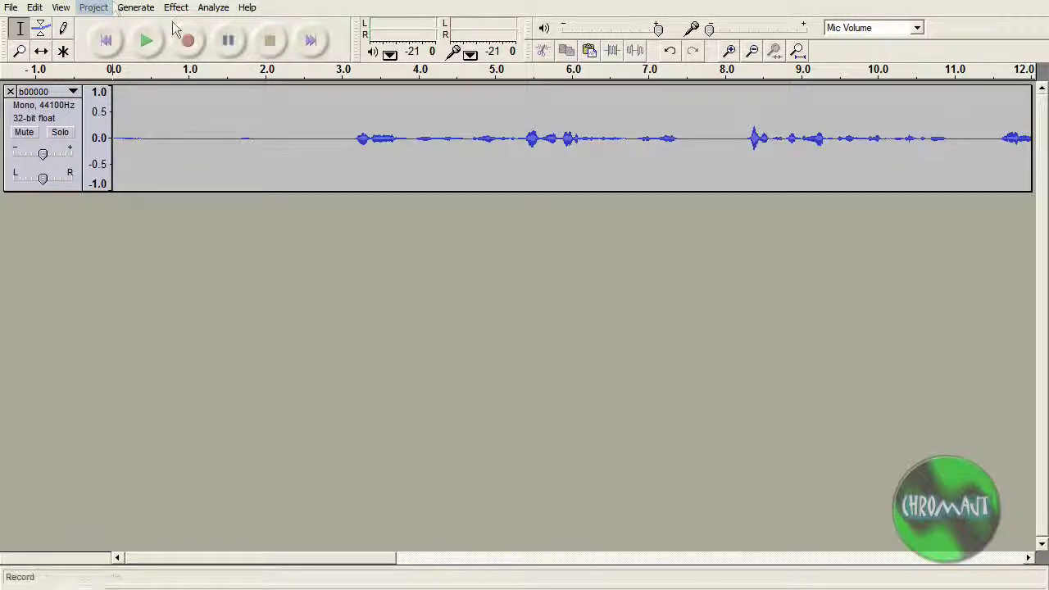
# Step: Import Sync Audio from the Audio folder with Project > Import Audio
pyautogui.click(98, 8)
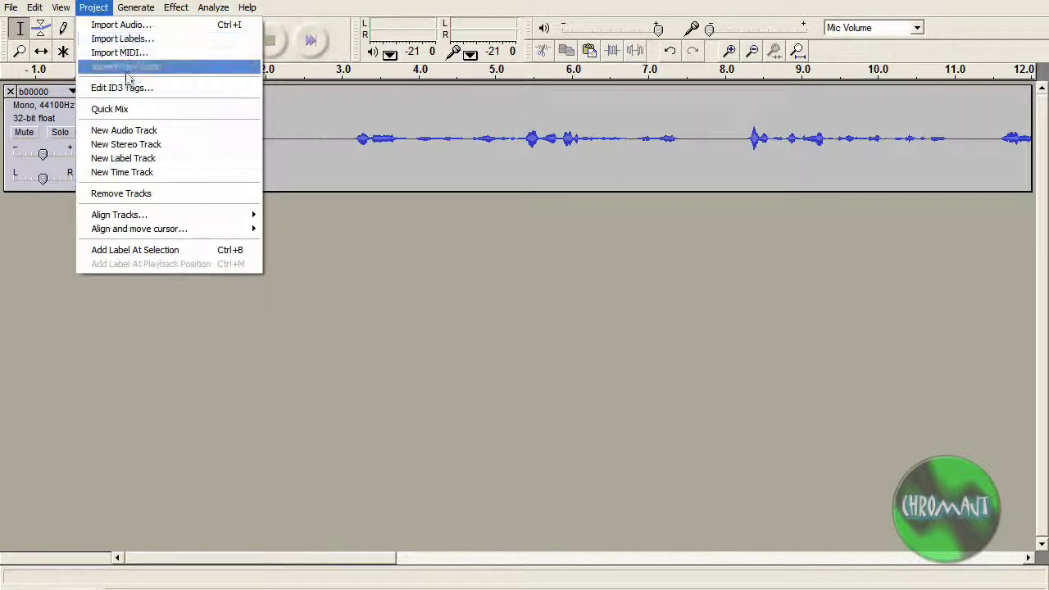
pyautogui.click(122, 25)
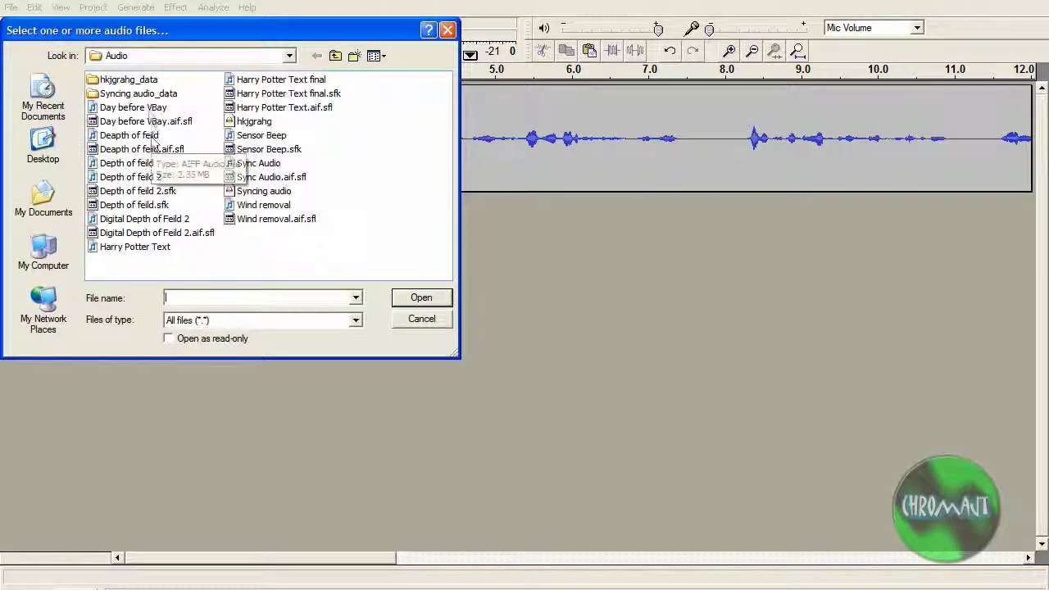
pyautogui.doubleClick(250, 164)
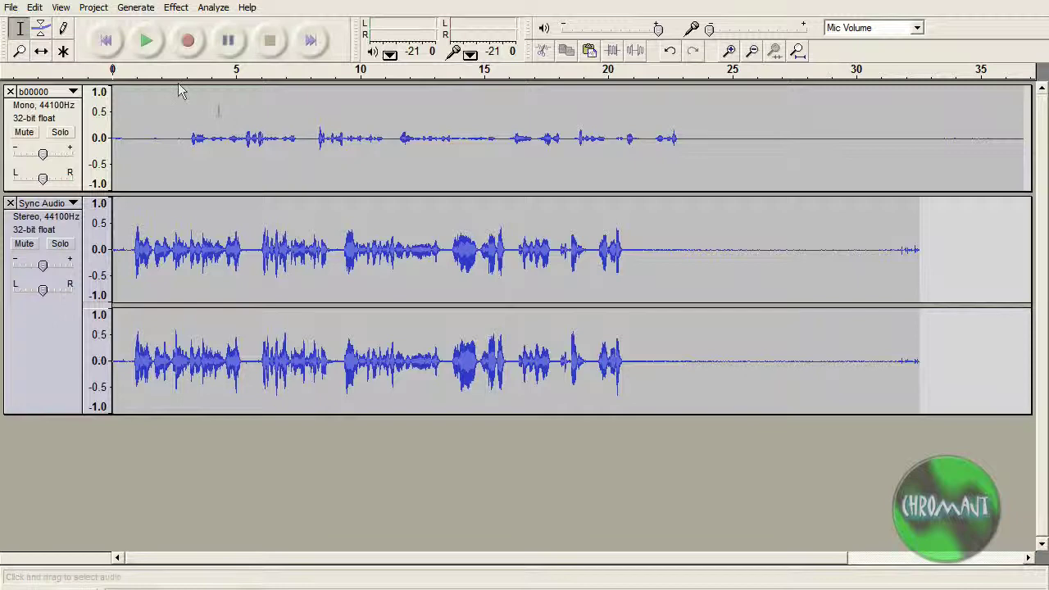
# Step: Zoom in closely on the start of both tracks to see where each signal begins
pyautogui.click(20, 51)
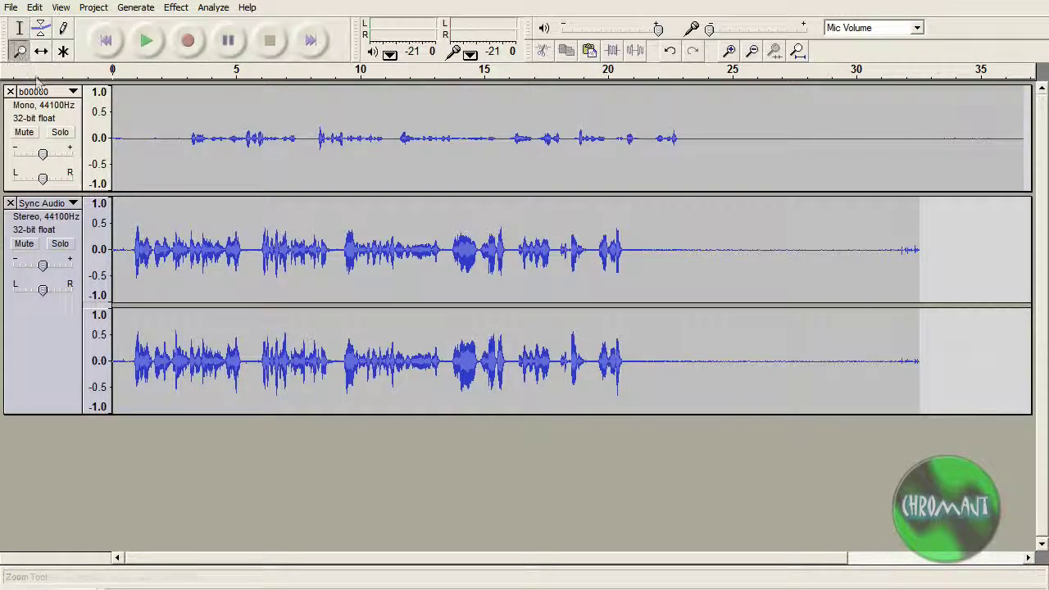
pyautogui.click(113, 262)
pyautogui.click(115, 262)
pyautogui.click(116, 261)
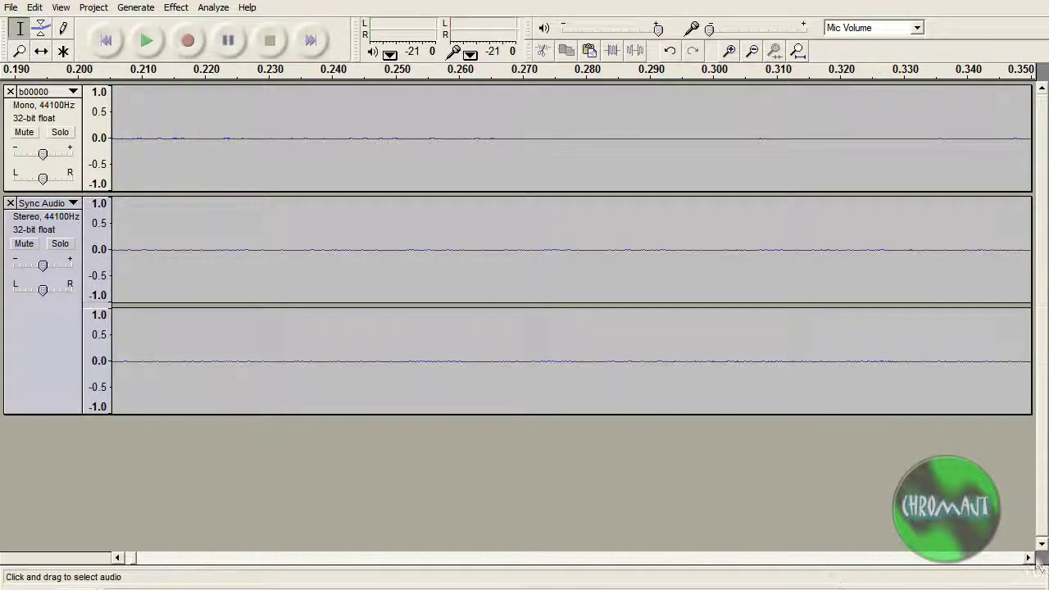
pyautogui.click(1028, 557)
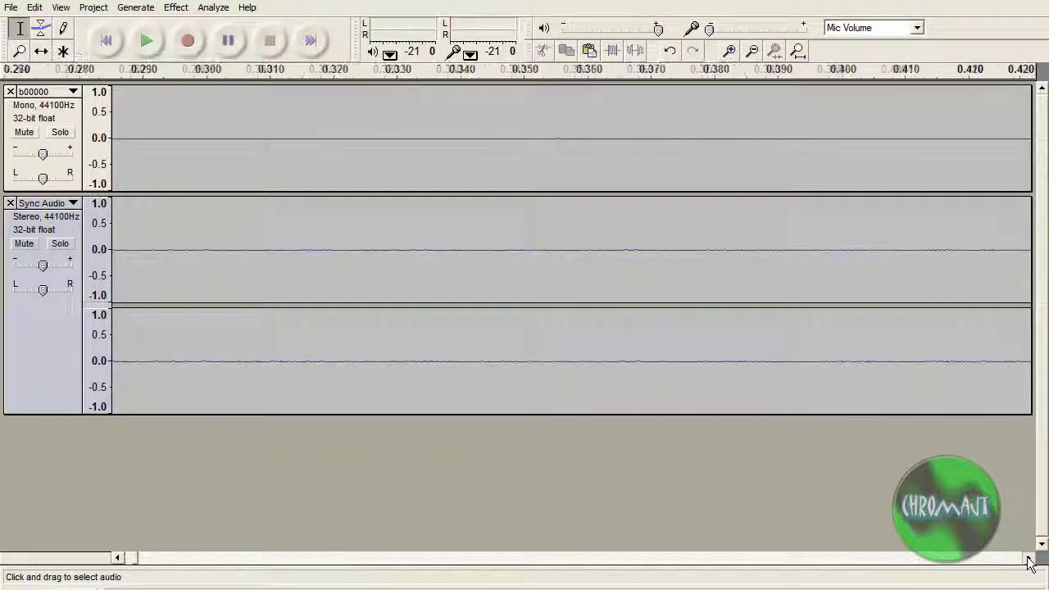
pyautogui.click(1029, 558)
pyautogui.click(1028, 558)
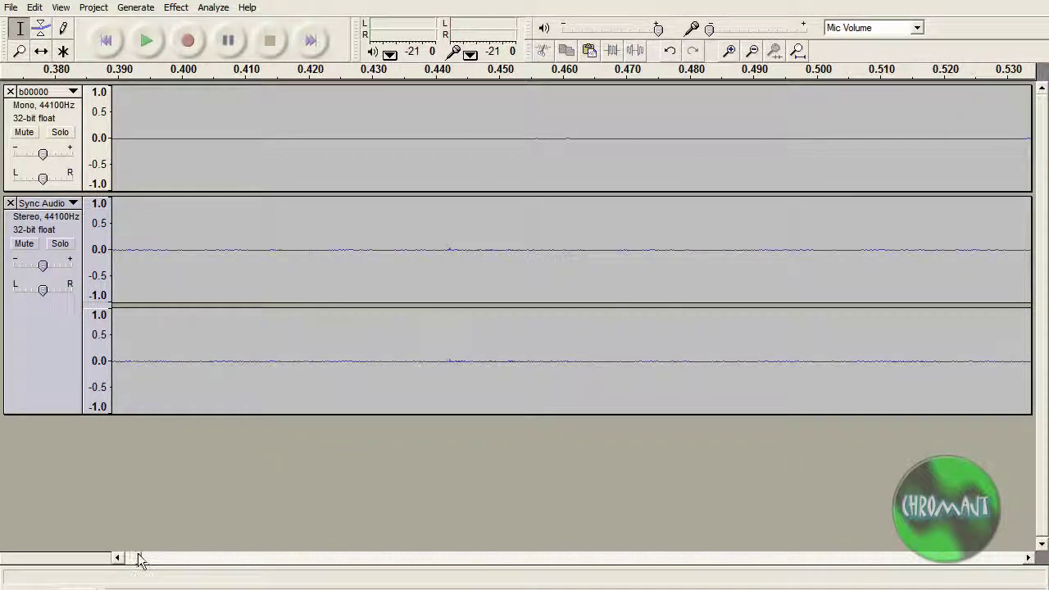
pyautogui.moveTo(139, 559); pyautogui.dragTo(52, 393)
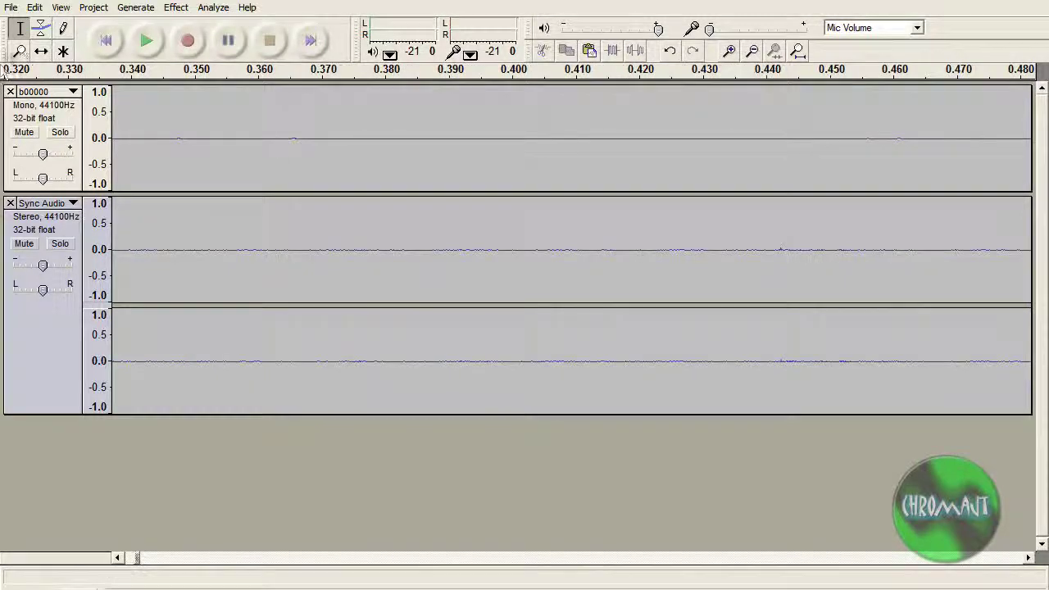
pyautogui.click(752, 51)
pyautogui.click(746, 253)
pyautogui.click(746, 253)
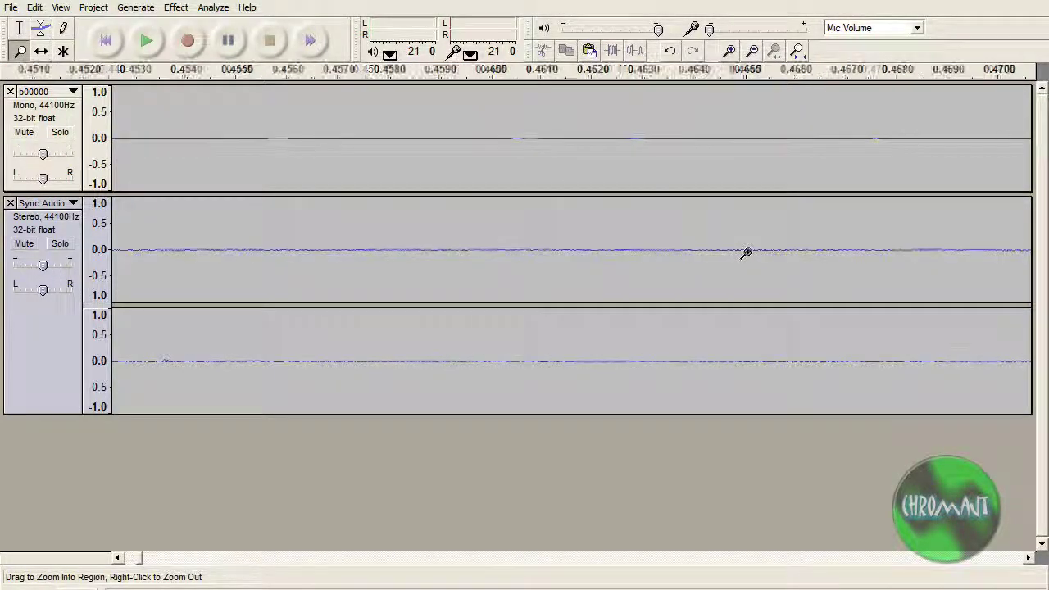
pyautogui.click(745, 254)
pyautogui.click(746, 253)
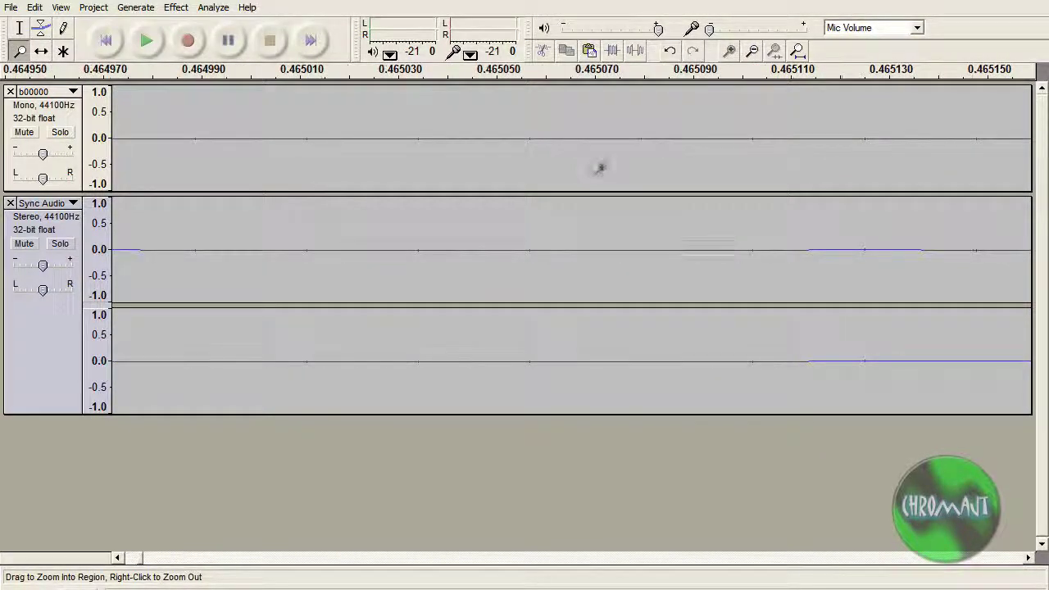
pyautogui.click(753, 51)
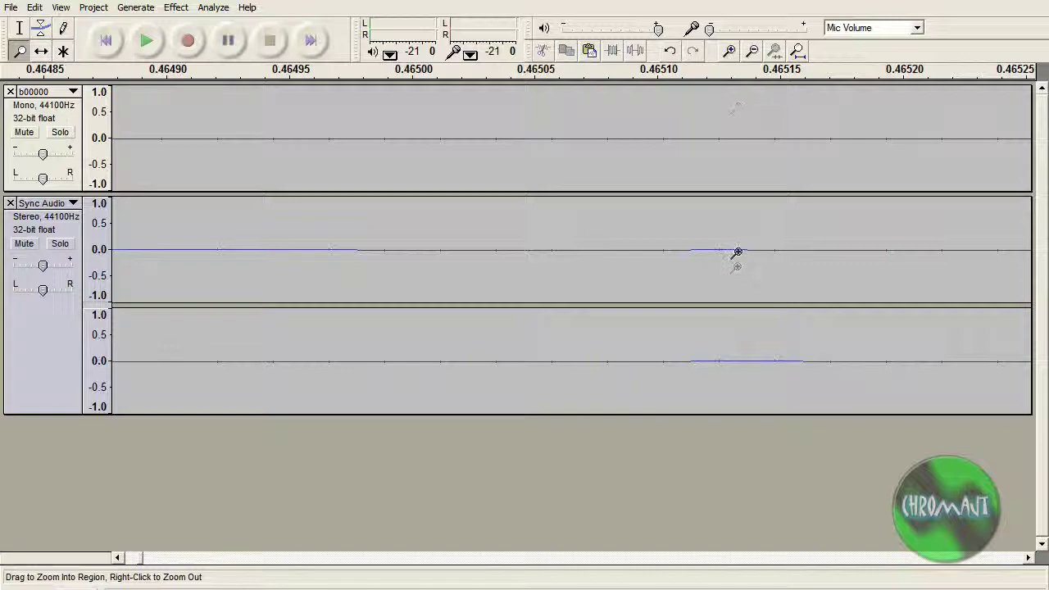
pyautogui.click(736, 253)
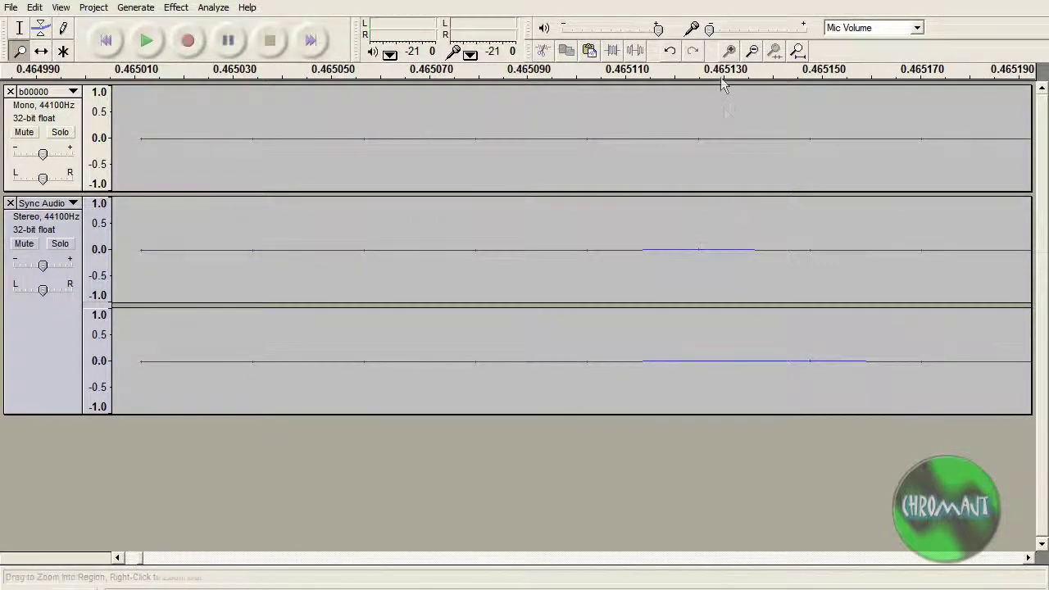
# Step: Zoom back out to an overview of the first twelve seconds of both tracks
pyautogui.click(752, 50)
pyautogui.click(752, 51)
pyautogui.click(752, 50)
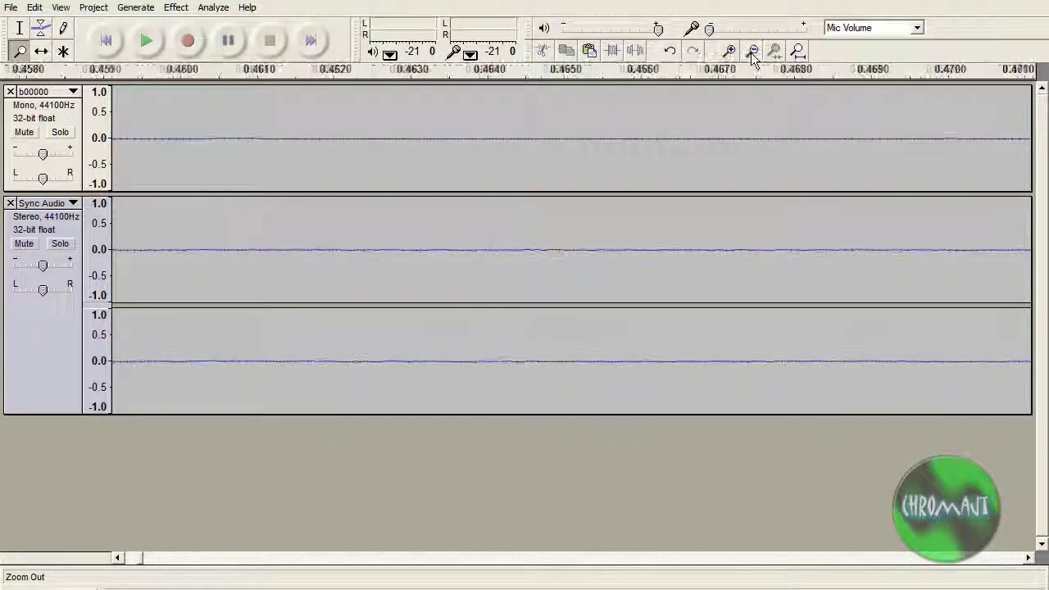
pyautogui.click(752, 51)
pyautogui.click(752, 51)
pyautogui.click(752, 50)
pyautogui.click(752, 51)
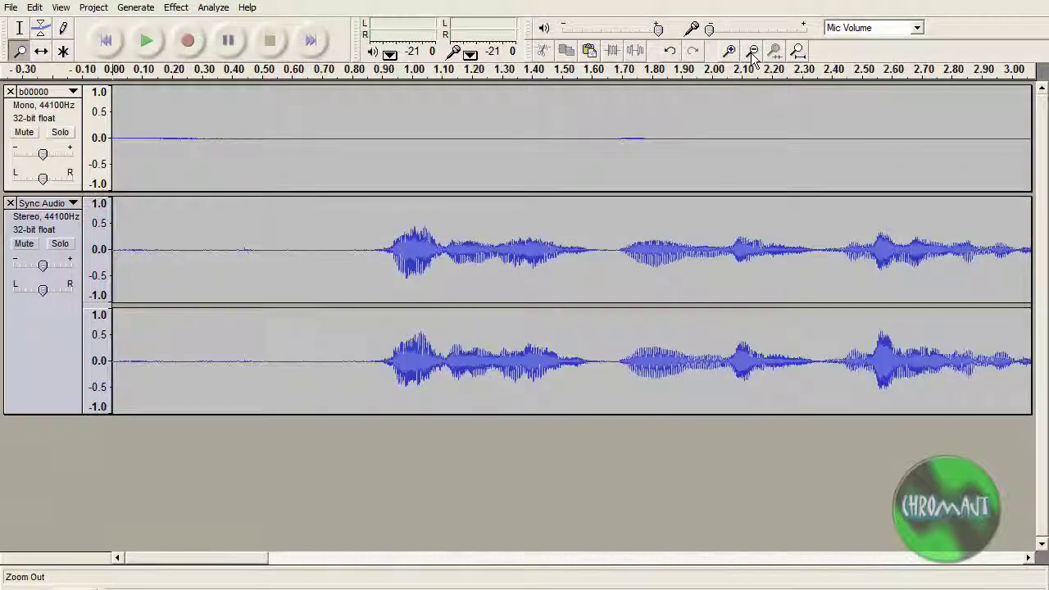
pyautogui.click(752, 51)
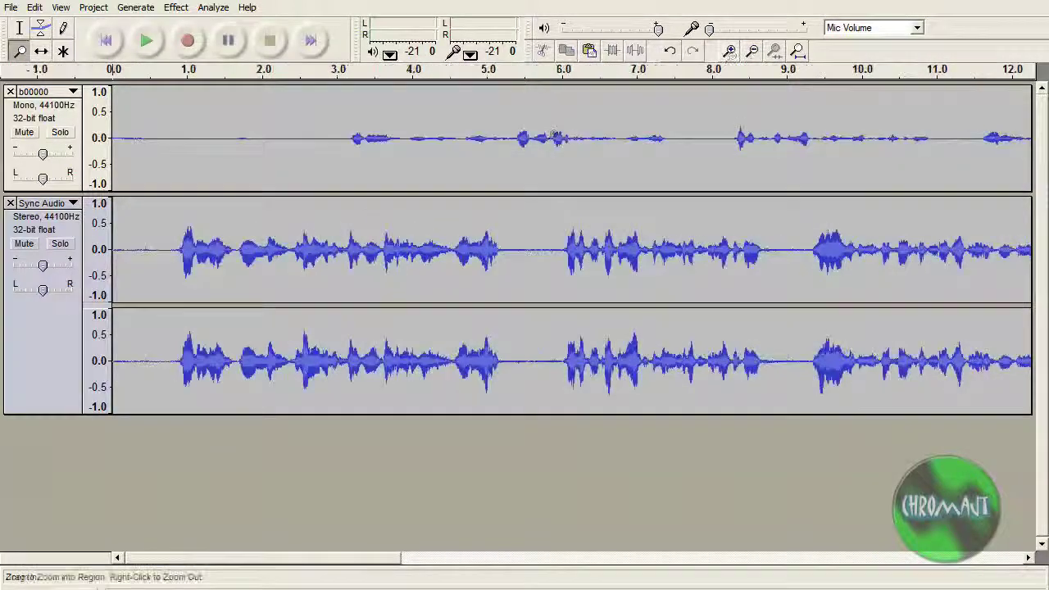
# Step: Delete the mic track's 1.0–3.1 s lead-in, play to check alignment, then undo
pyautogui.click(20, 28)
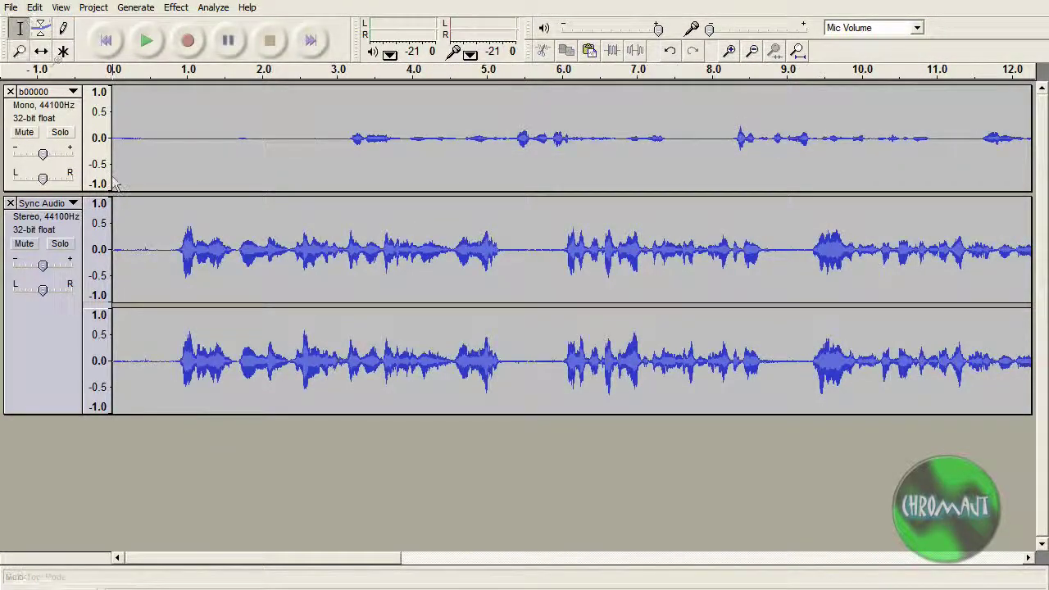
pyautogui.click(177, 249)
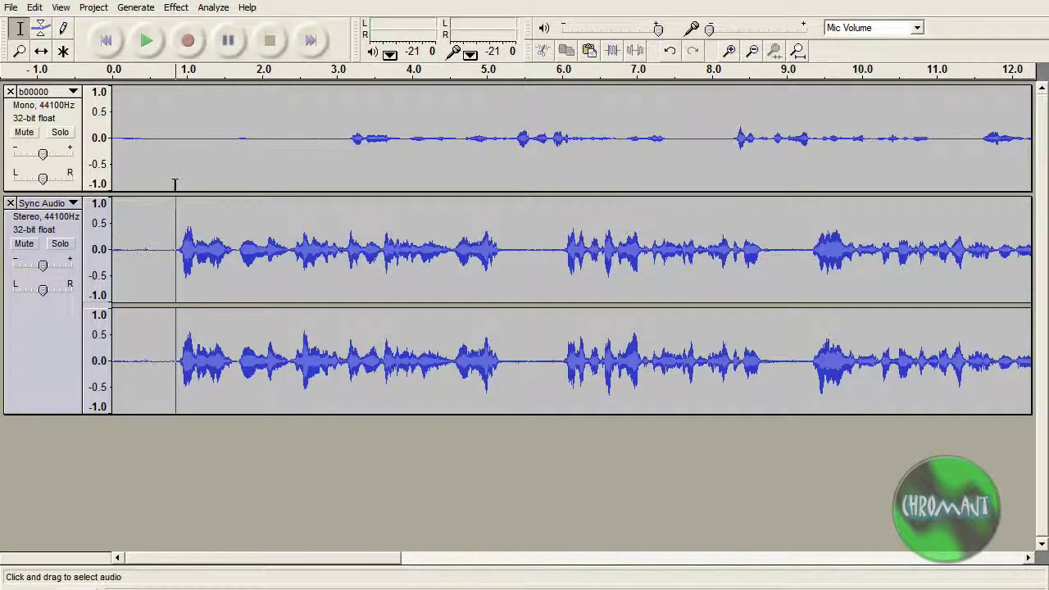
pyautogui.moveTo(175, 183); pyautogui.dragTo(350, 173)
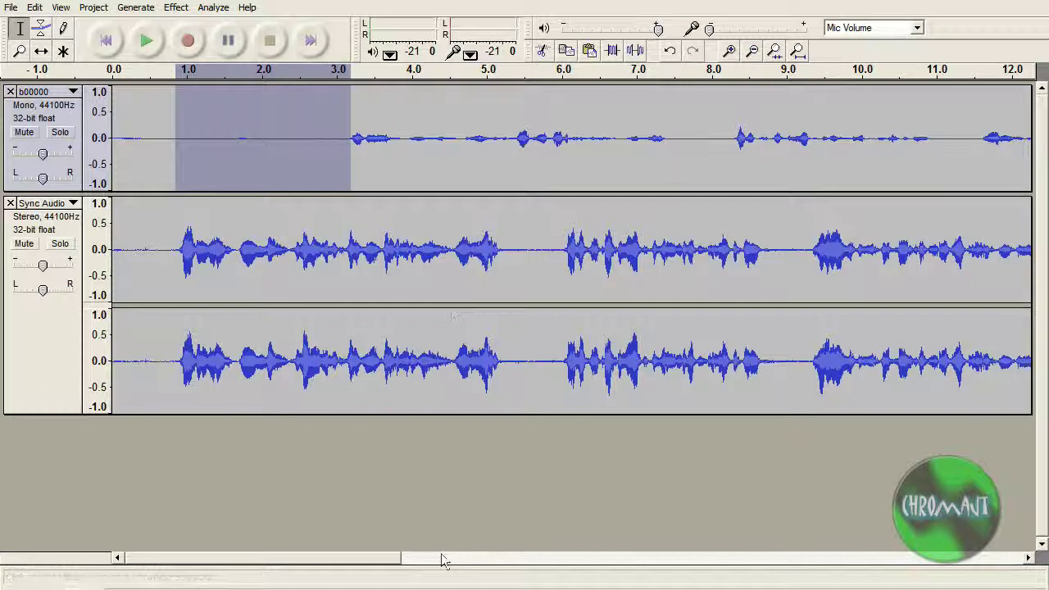
pyautogui.press('Delete')
pyautogui.press('space')
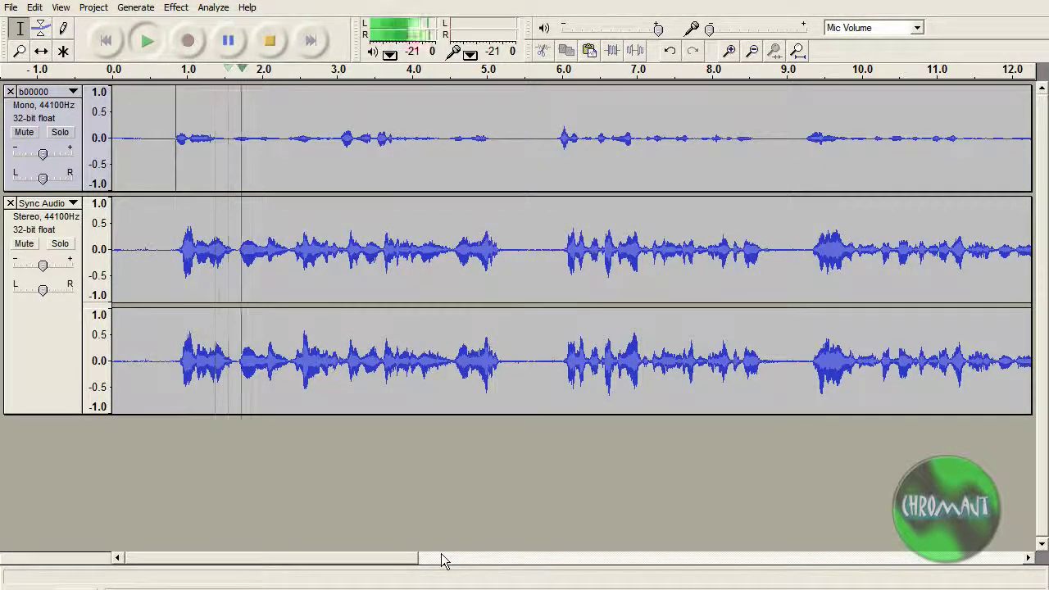
pyautogui.press('space')
pyautogui.hotkey('ctrl', 'z')
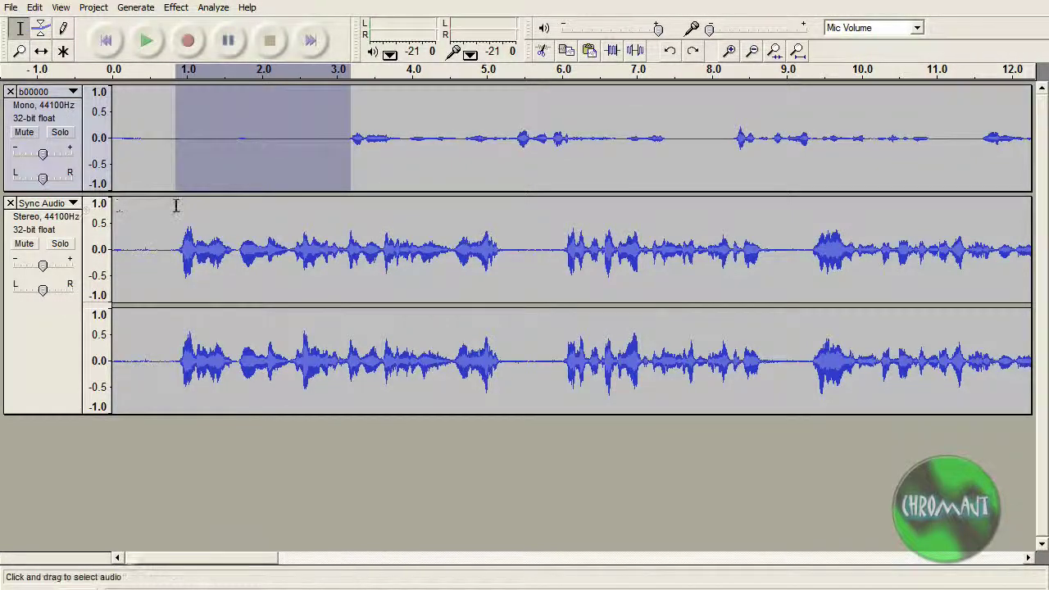
# Step: Zoom in and refine the mic track's cut to start at about 0.88 s
pyautogui.hotkey('ctrl', '1')
pyautogui.keyDown('ctrl'); pyautogui.scroll(2, 176, 199); pyautogui.keyUp('ctrl')
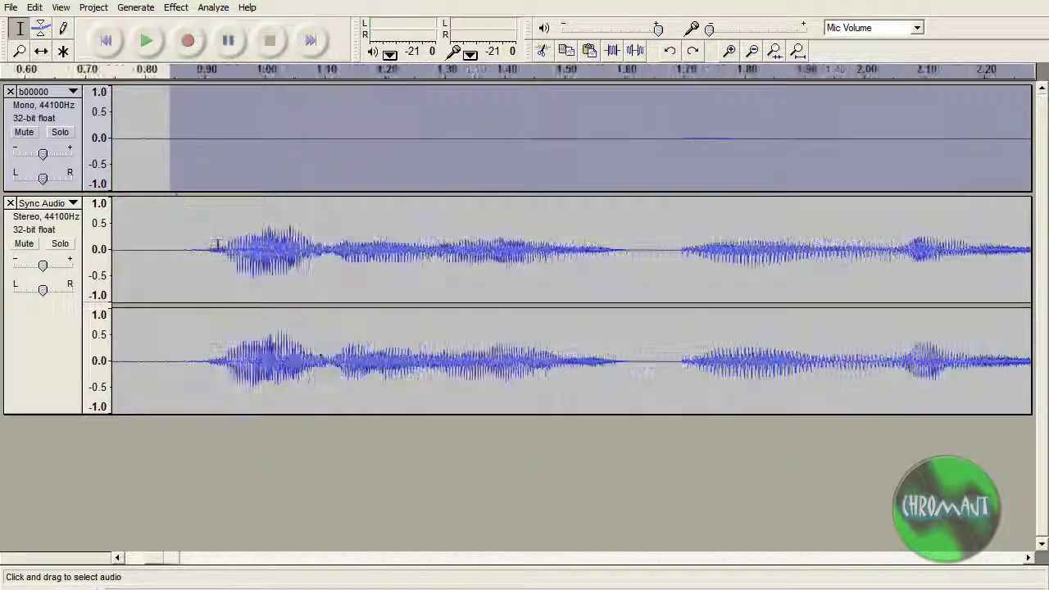
pyautogui.click(195, 230)
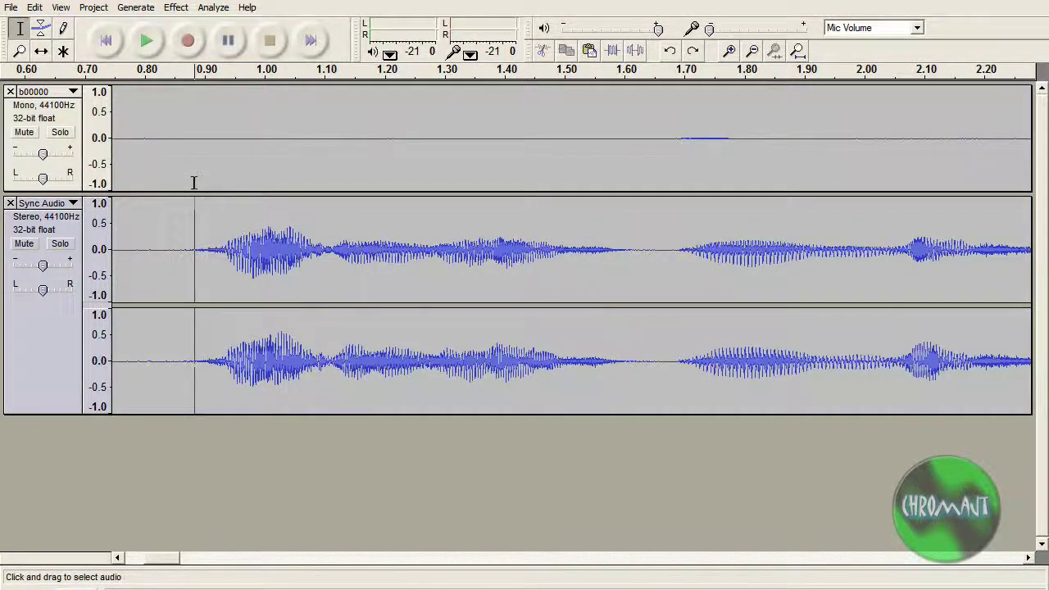
pyautogui.moveTo(194, 181); pyautogui.dragTo(1037, 92)
pyautogui.click(956, 131)
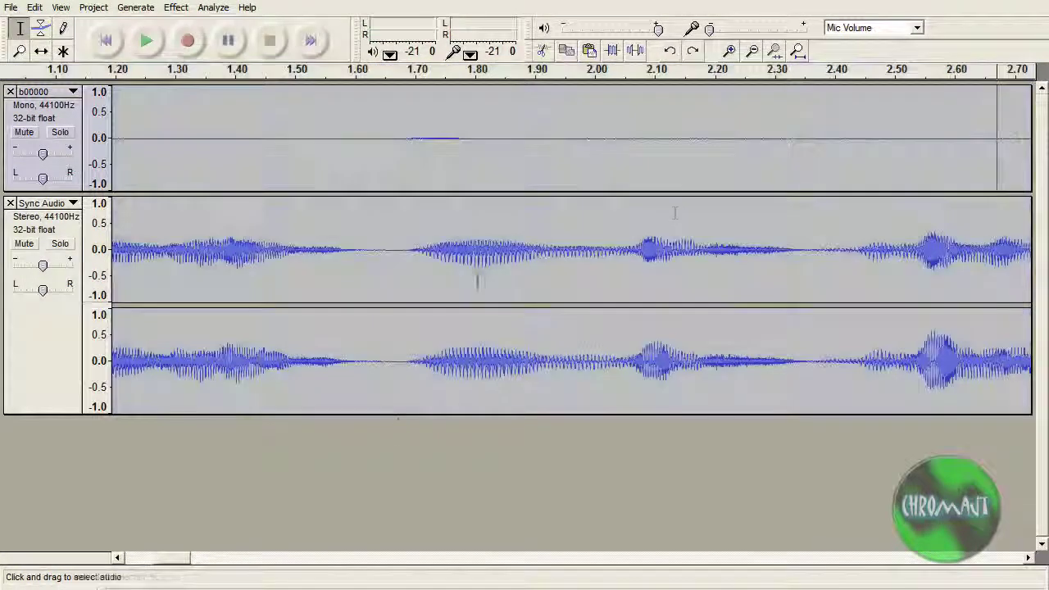
pyautogui.hscroll(-5, 344, 529)
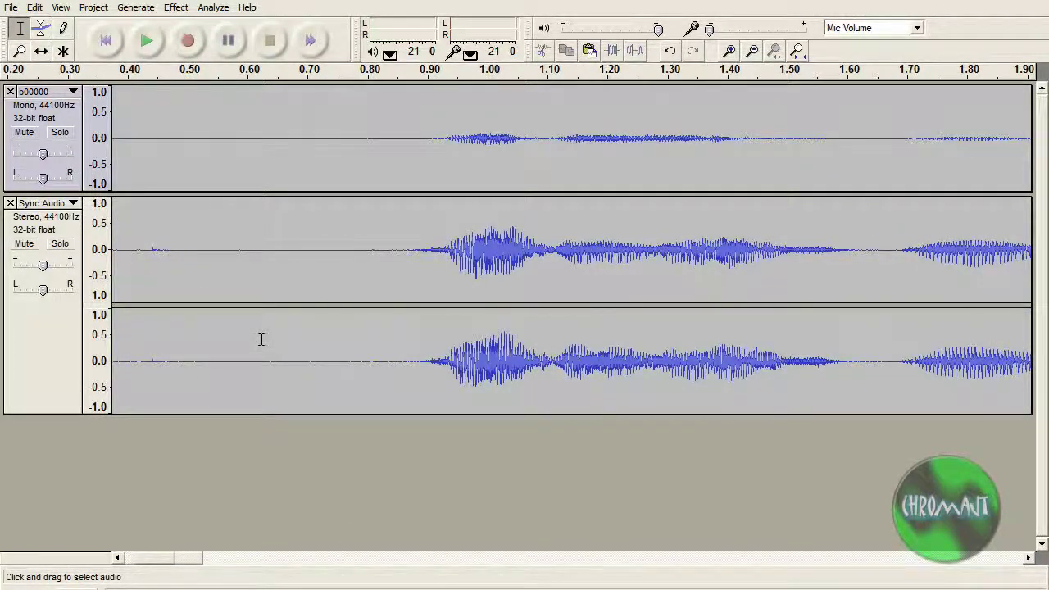
# Step: Zoom out and delete the b00000 tail extending past Sync Audio's end near 32.5 s
pyautogui.hotkey('ctrl', '3')
pyautogui.hotkey('ctrl', '3')
pyautogui.hotkey('ctrl', '3')
pyautogui.hotkey('ctrl', '3')
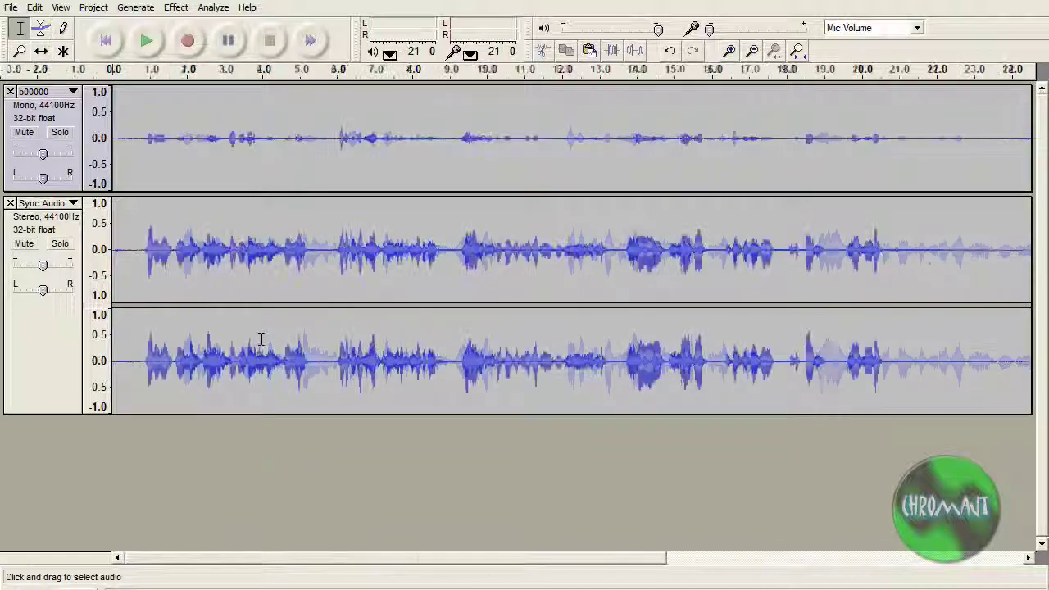
pyautogui.hotkey('ctrl', '3')
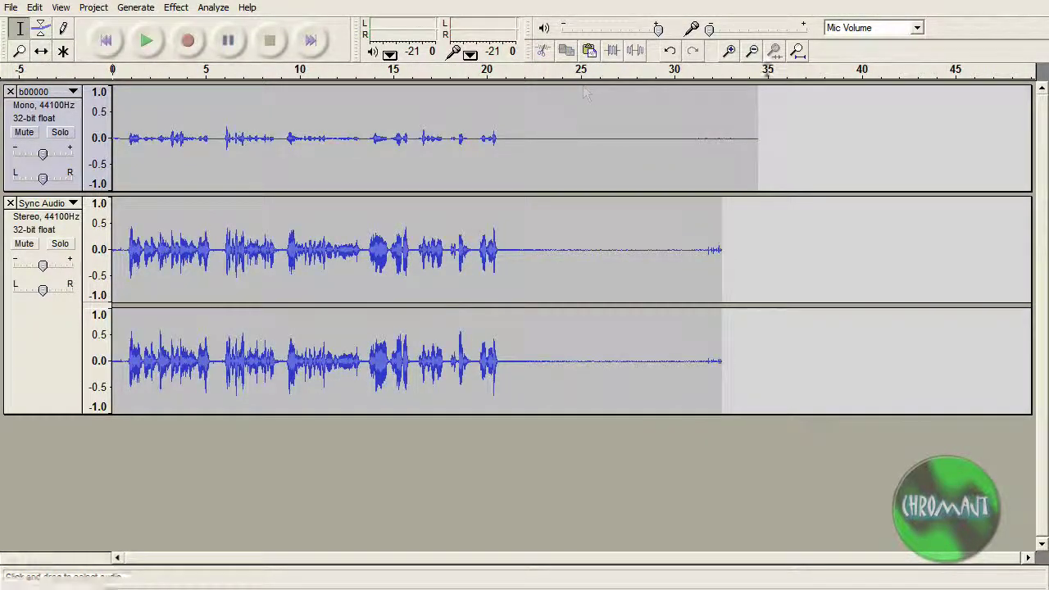
pyautogui.moveTo(763, 165); pyautogui.dragTo(727, 170)
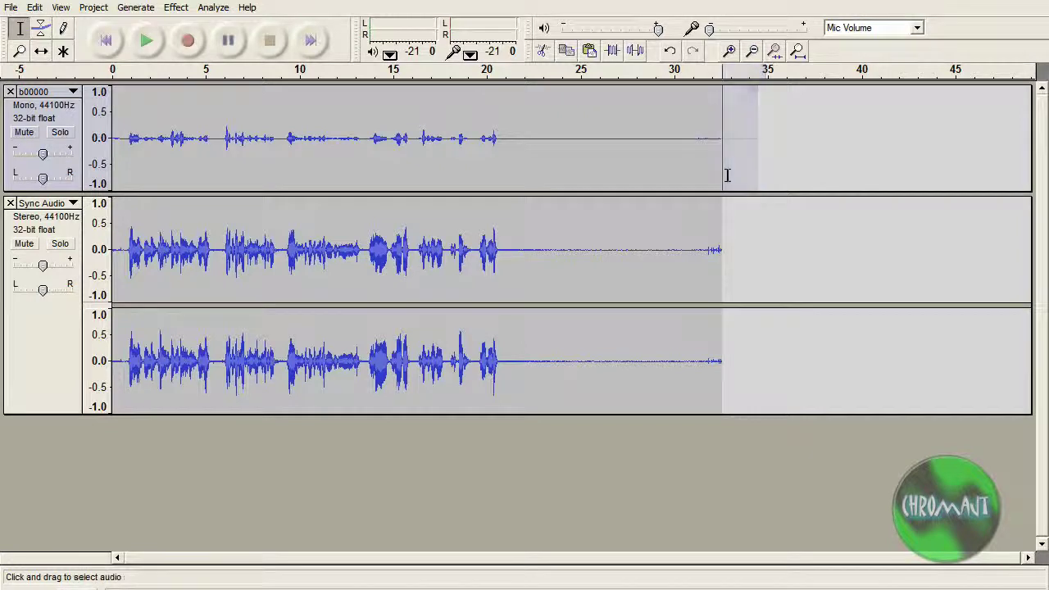
pyautogui.press('Delete')
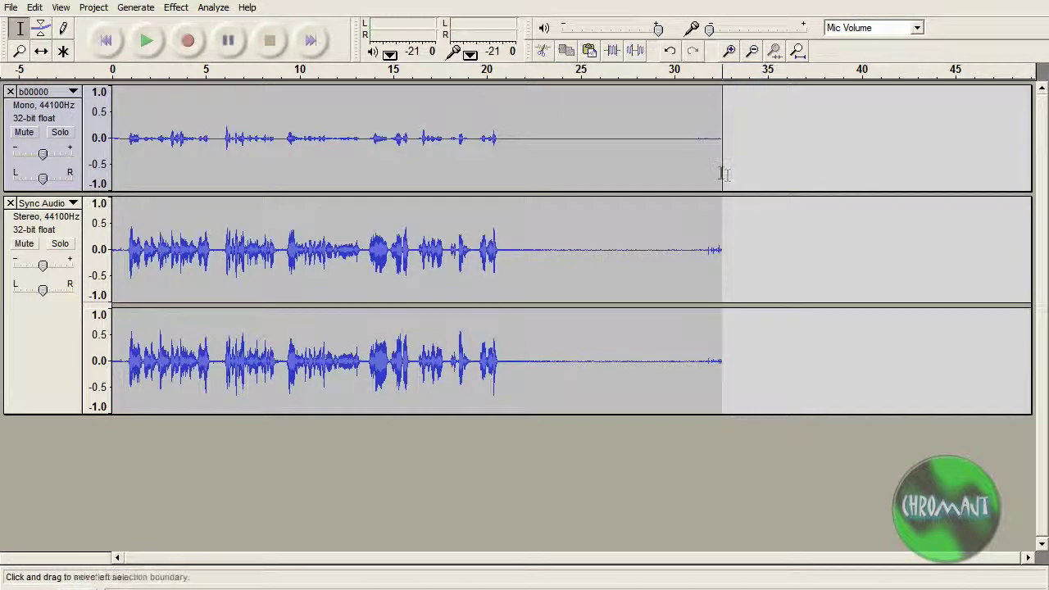
# Step: Remove the Sync Audio track and select the whole b00000 recording
pyautogui.click(6, 206)
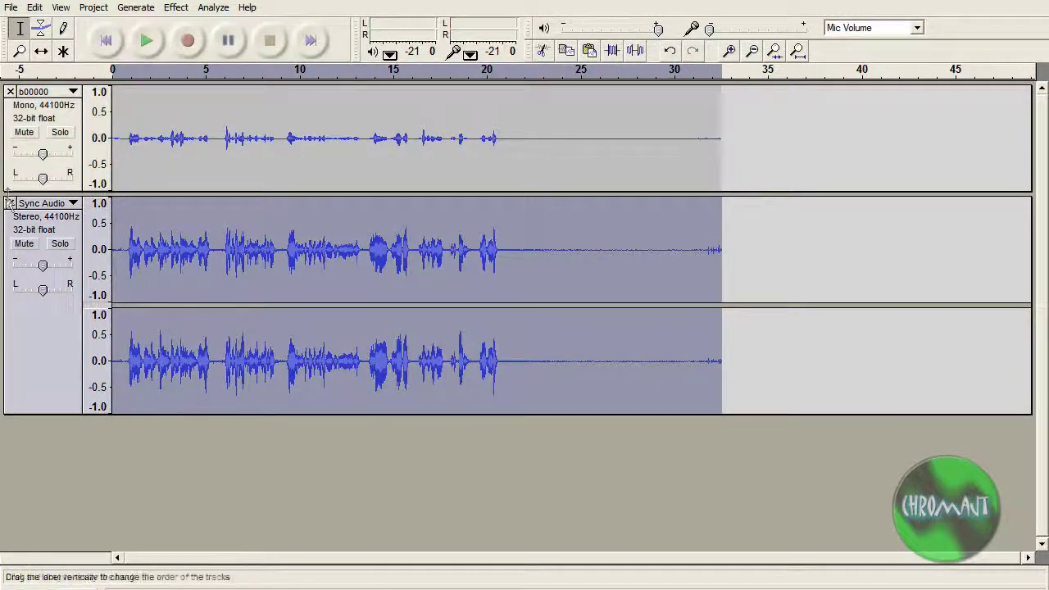
pyautogui.click(10, 203)
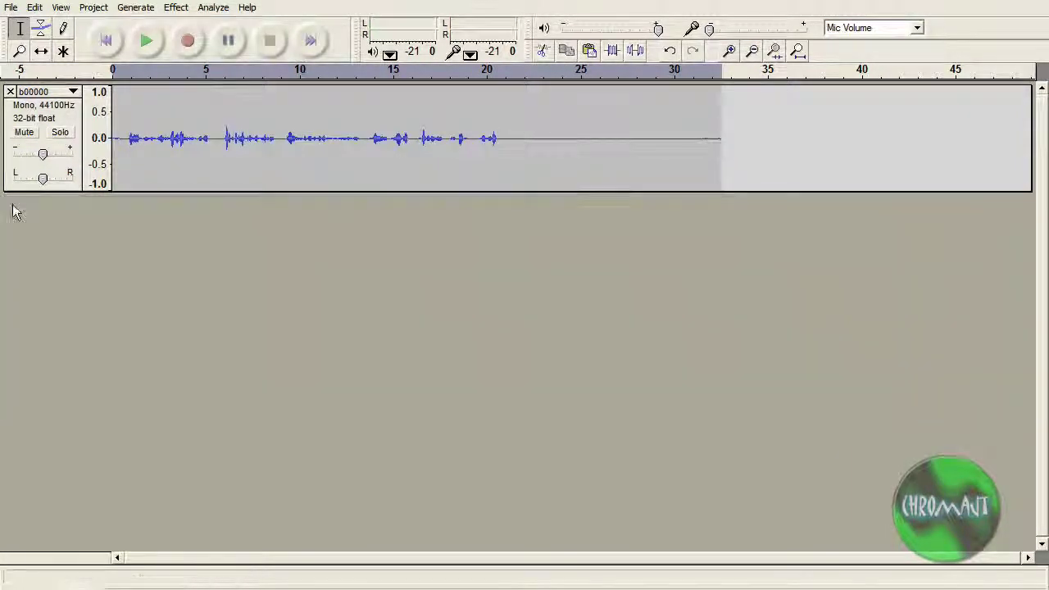
pyautogui.click(53, 184)
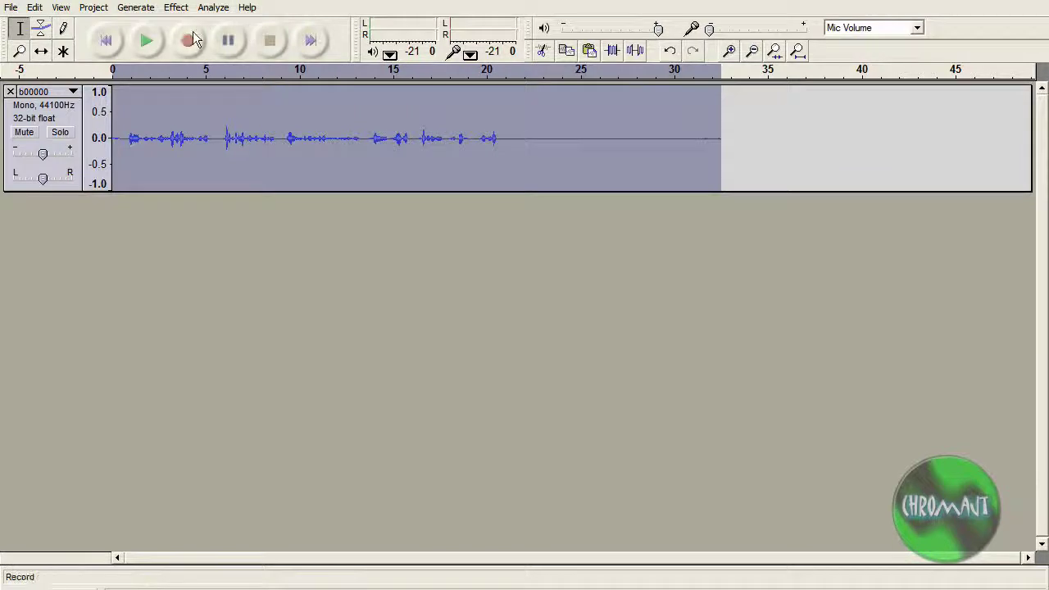
# Step: Record a blip to create a new track, delete it, and paste the b00000 audio there
pyautogui.click(188, 40)
pyautogui.click(268, 43)
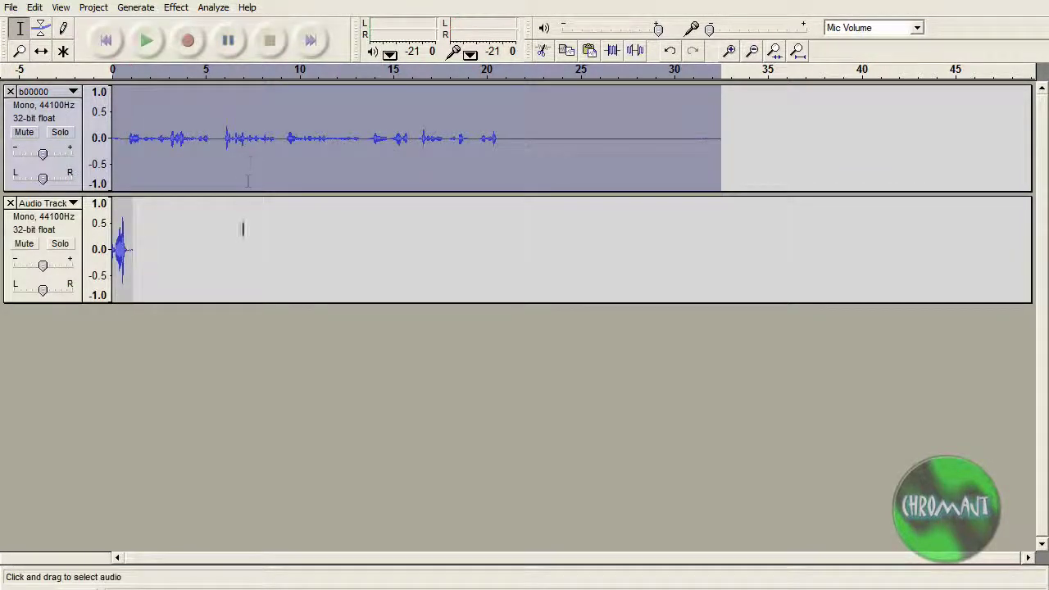
pyautogui.moveTo(244, 227); pyautogui.dragTo(4, 217)
pyautogui.press('Delete')
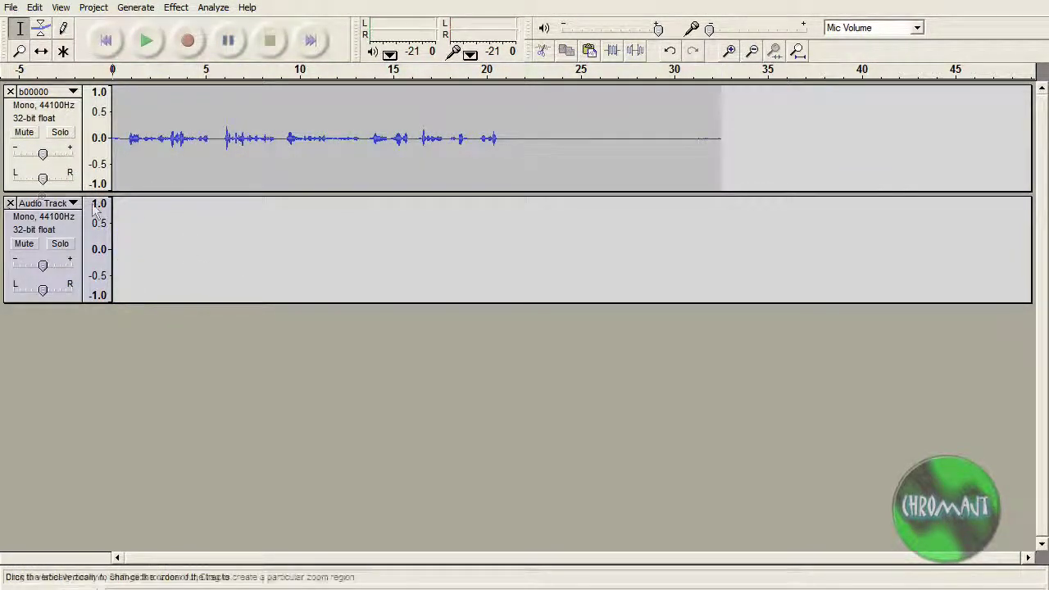
pyautogui.hotkey('ctrl', 'v')
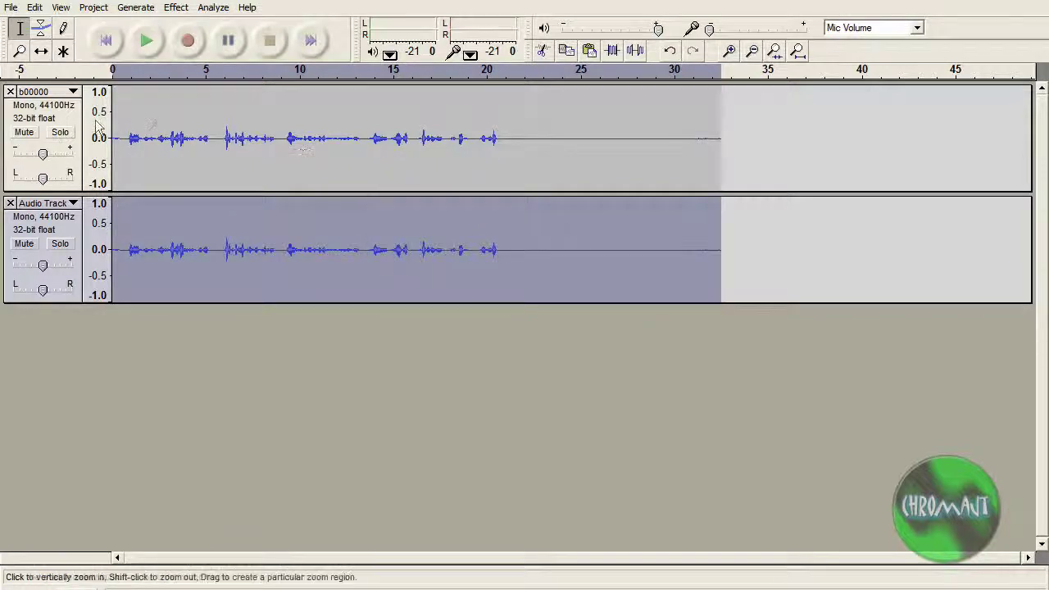
pyautogui.click(78, 93)
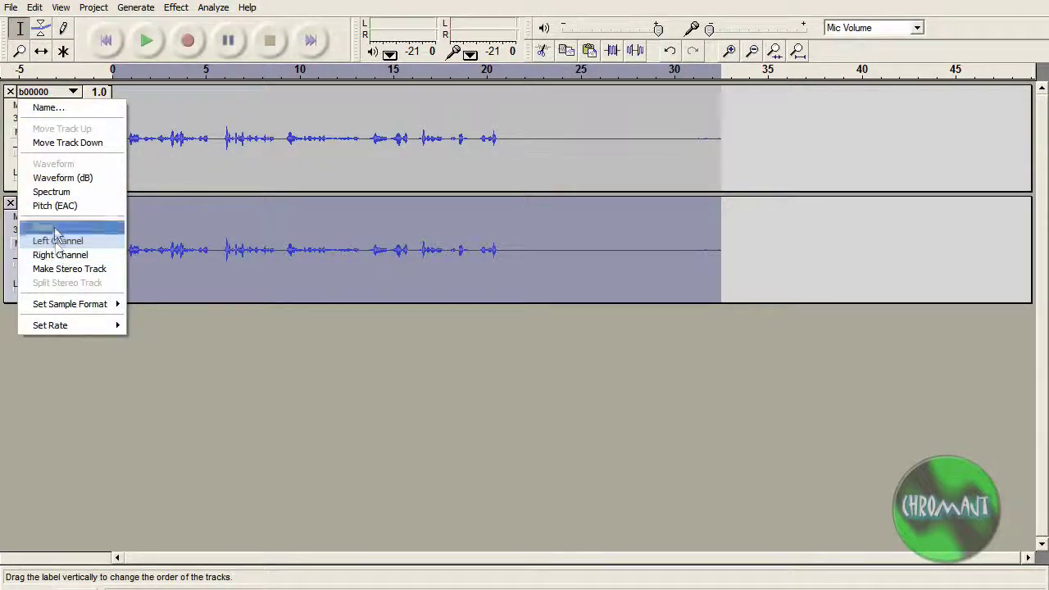
# Step: Join the two mono tracks into one stereo track and amplify it by 13.1 dB
pyautogui.click(52, 271)
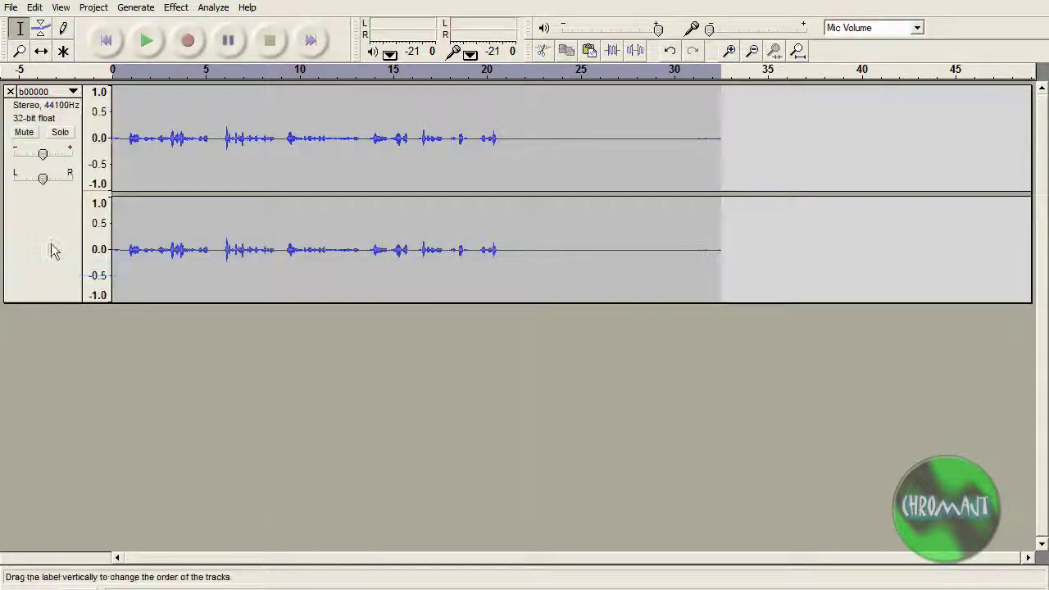
pyautogui.click(60, 212)
pyautogui.click(176, 7)
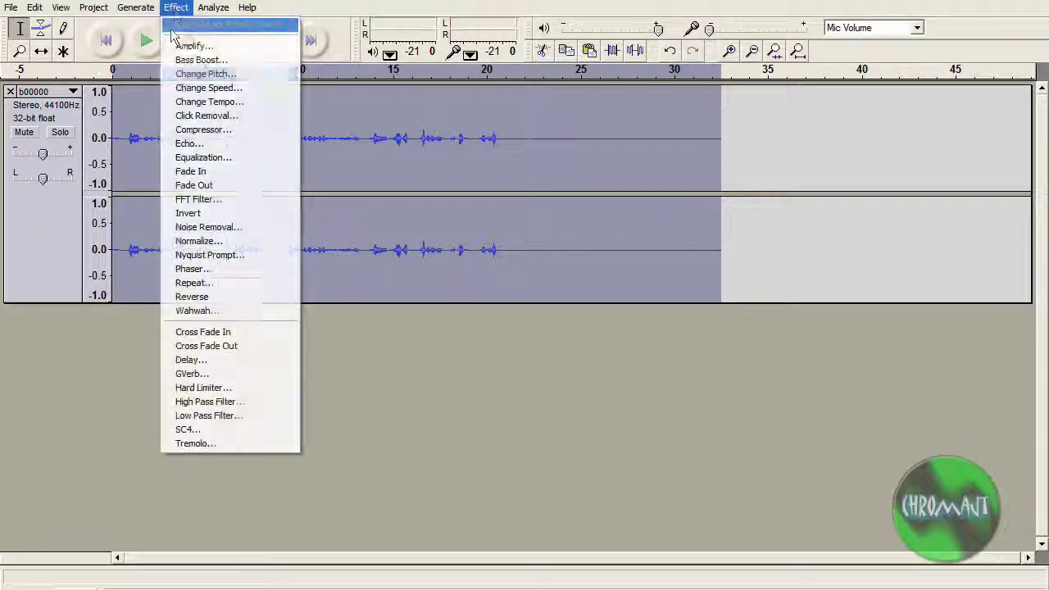
pyautogui.click(183, 48)
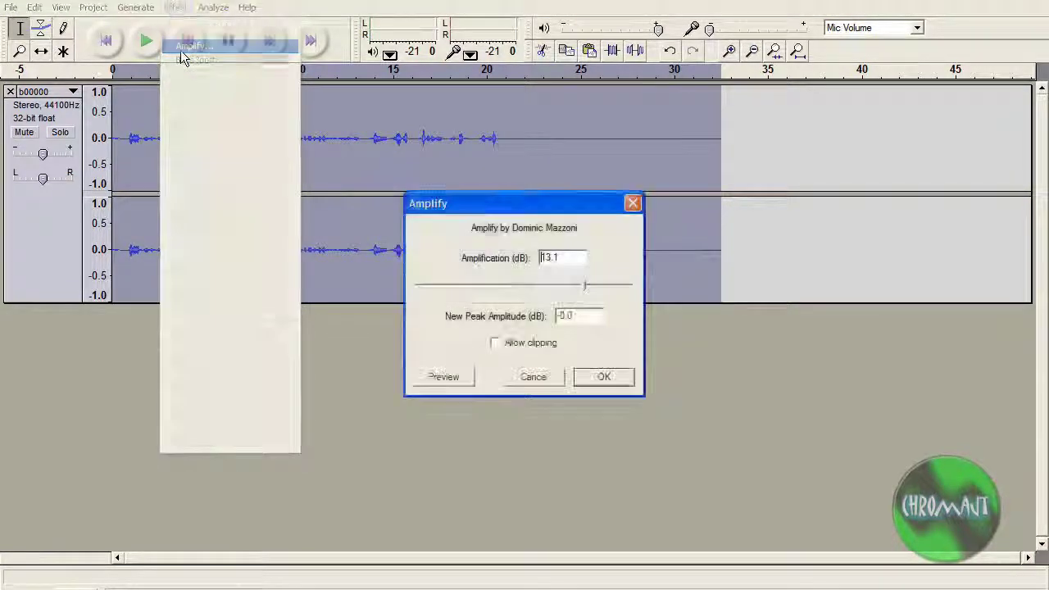
pyautogui.click(606, 379)
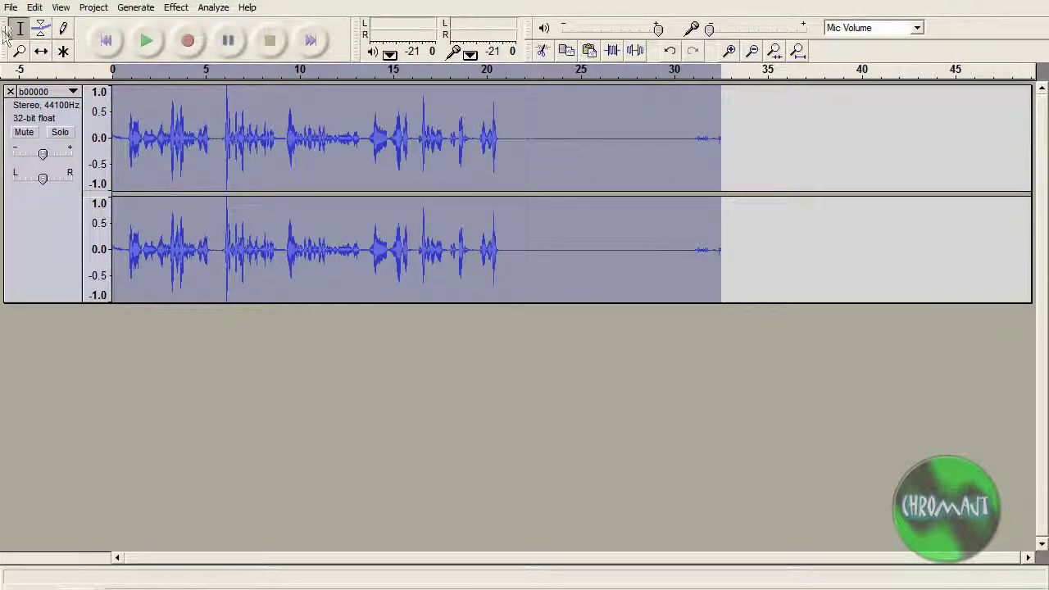
# Step: Export the amplified track as the WAV file 'Syncing audio' and close the project
pyautogui.click(11, 8)
pyautogui.click(50, 125)
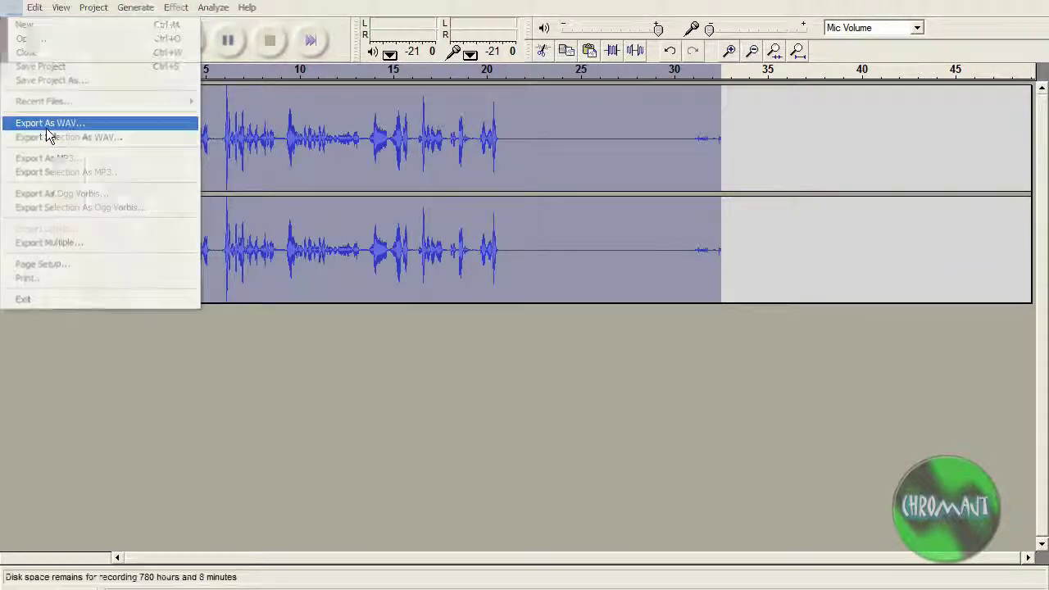
pyautogui.click(414, 319)
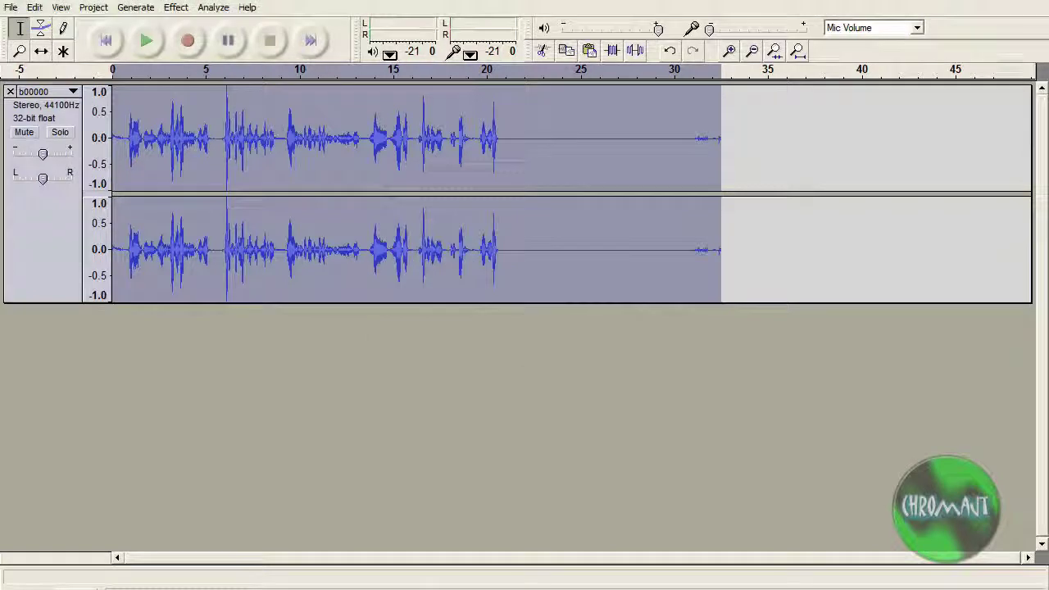
pyautogui.hotkey('ctrl', 'w')
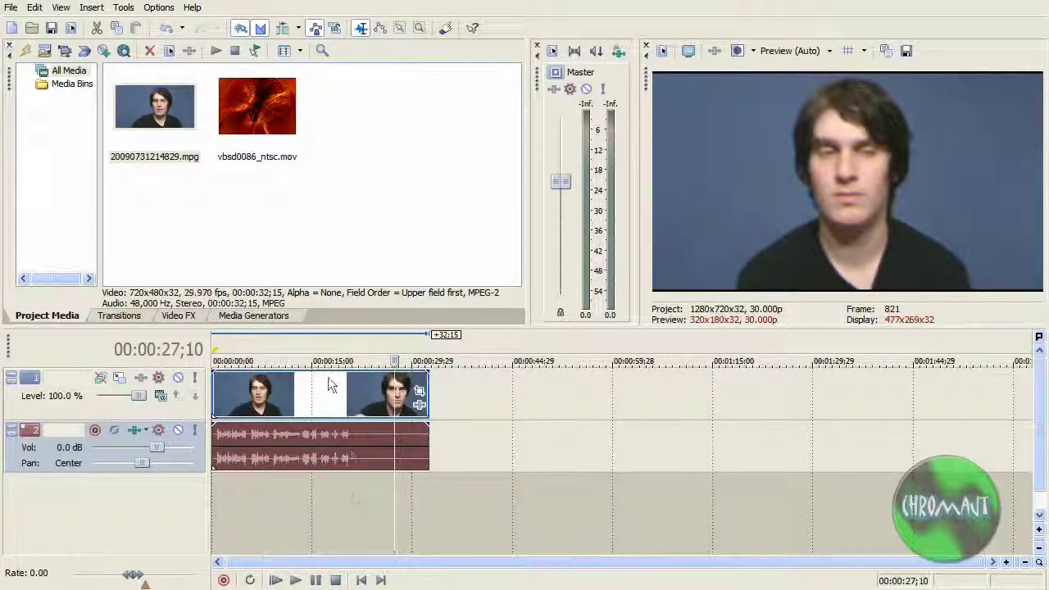
# Step: Import Syncing audio.wav from E:\Audio and place it on a new third audio track
pyautogui.click(45, 50)
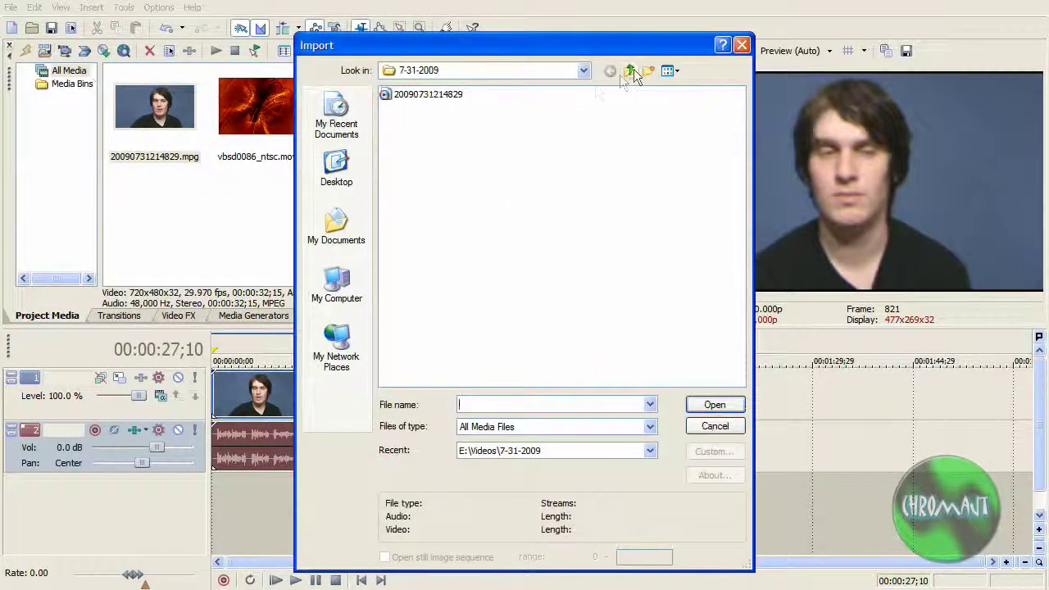
pyautogui.click(630, 72)
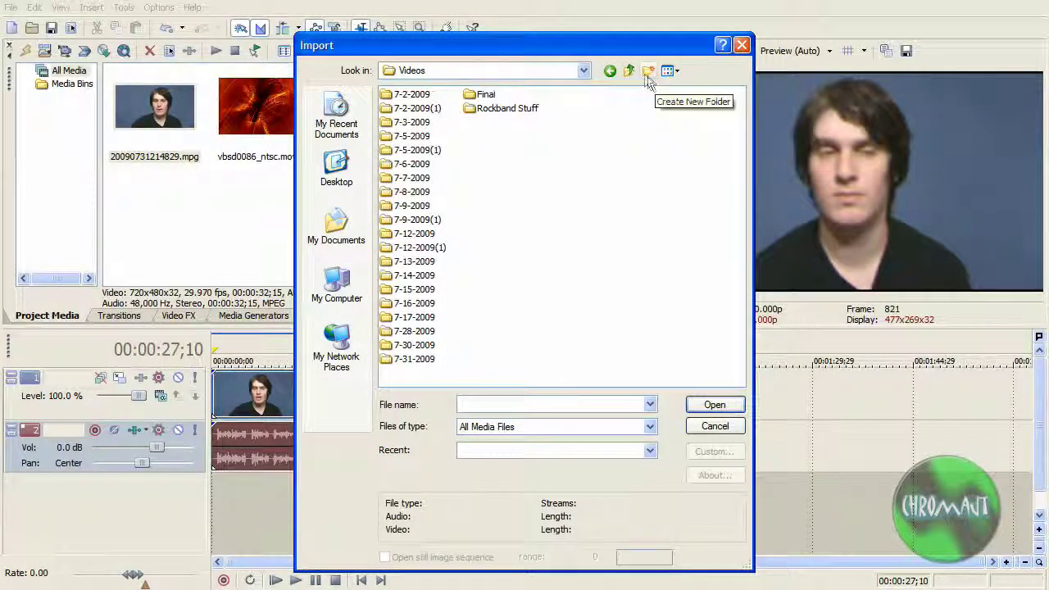
pyautogui.click(629, 72)
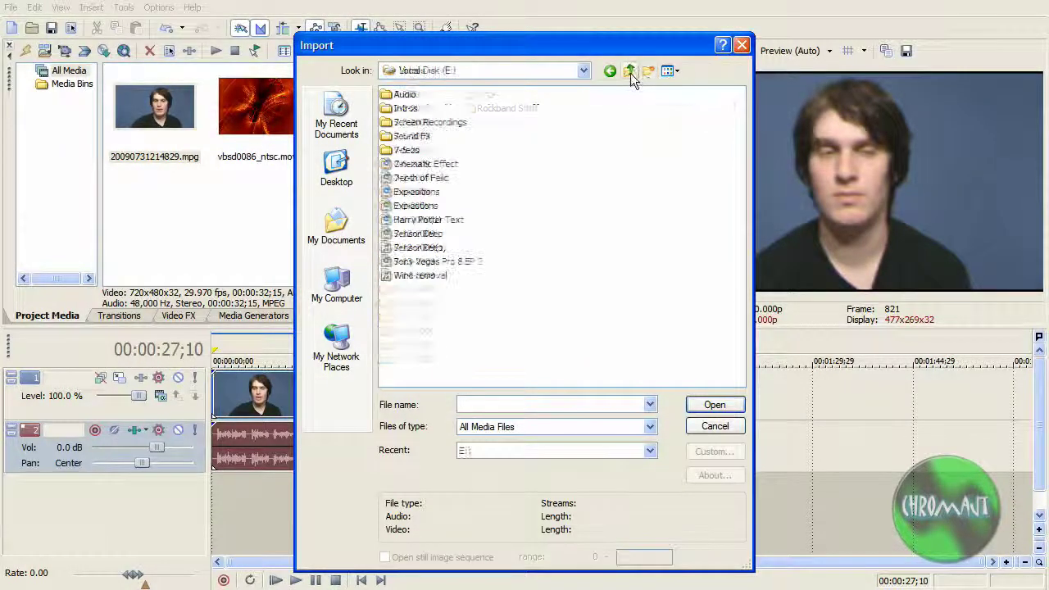
pyautogui.doubleClick(404, 95)
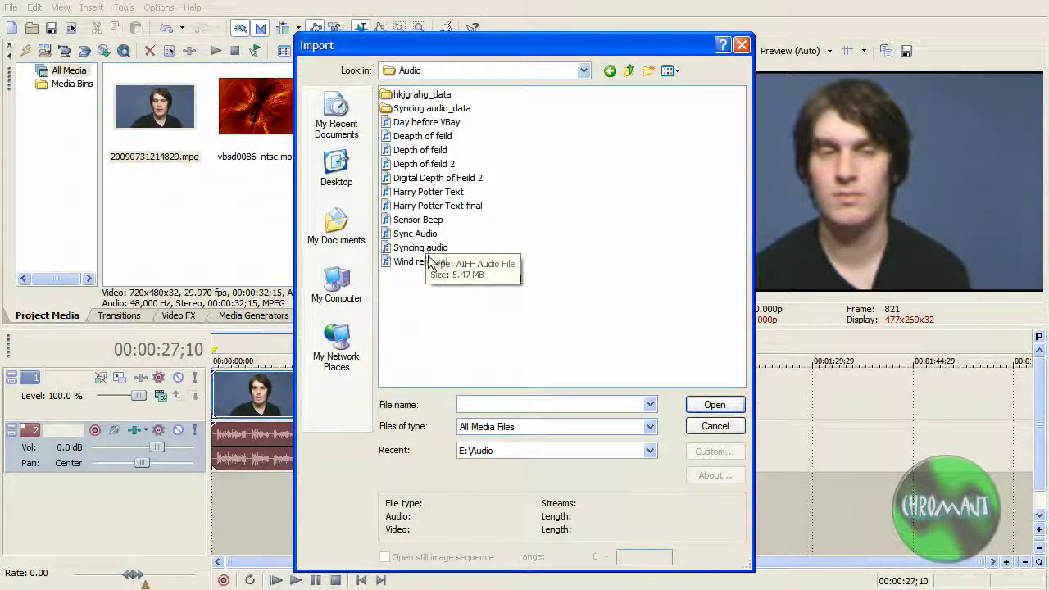
pyautogui.doubleClick(422, 250)
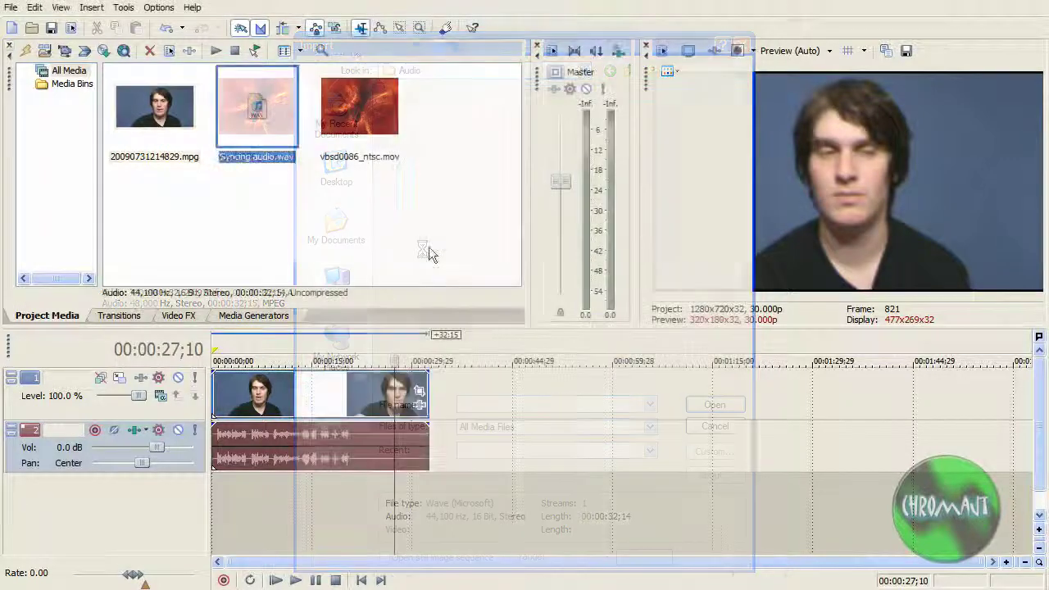
pyautogui.moveTo(244, 238); pyautogui.dragTo(211, 491)
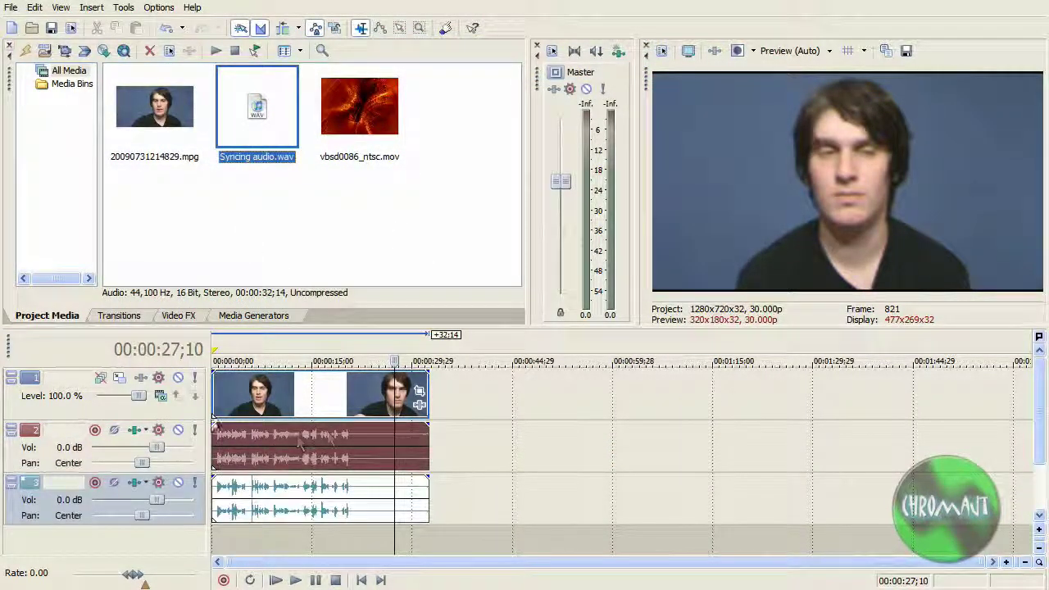
# Step: Delete the original camcorder audio track and move the playhead to 00:00:09;01
pyautogui.rightClick(20, 456)
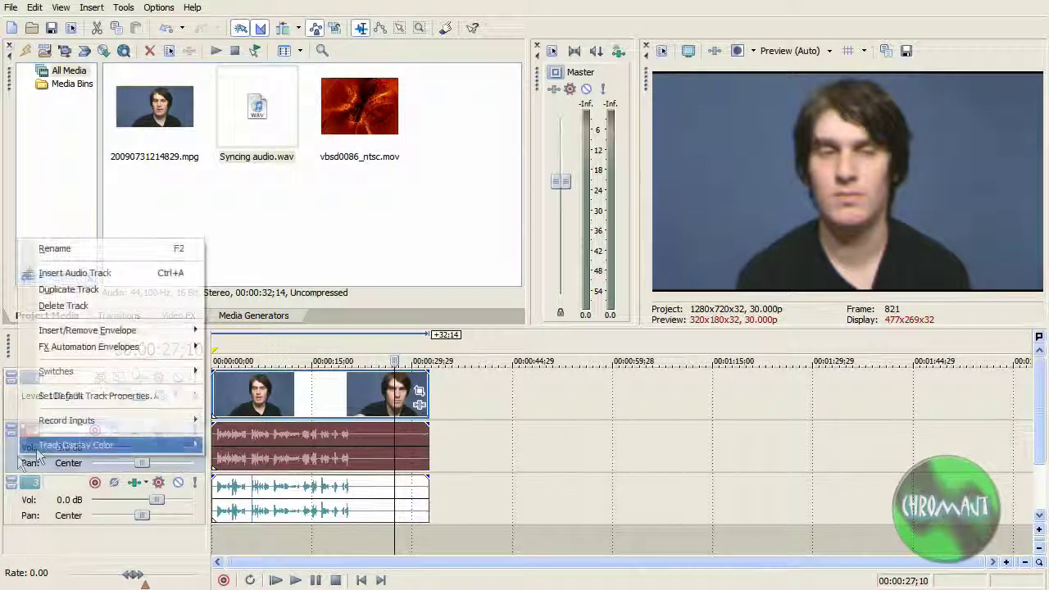
pyautogui.click(45, 307)
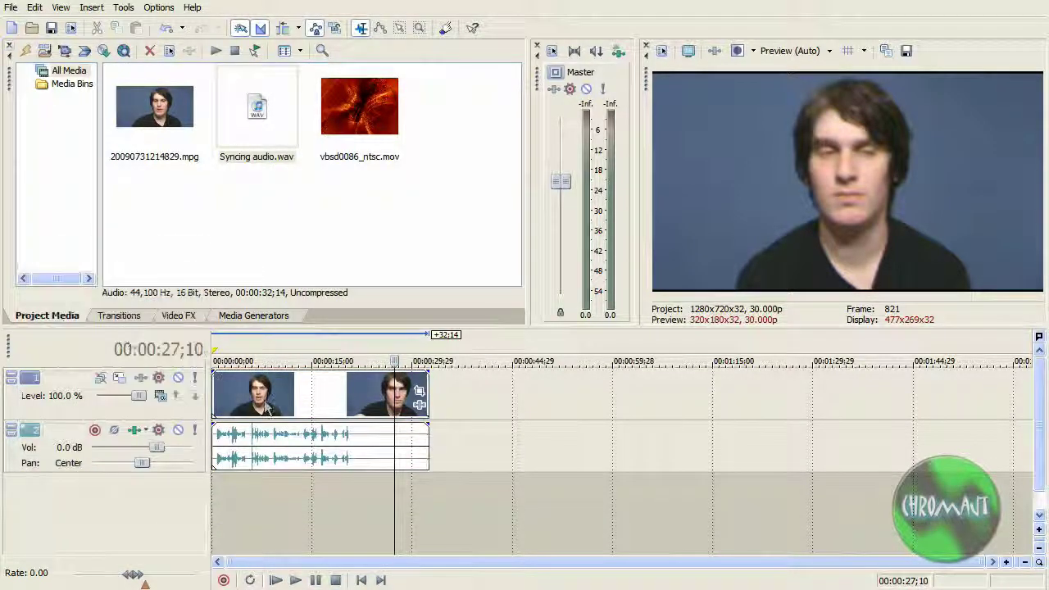
pyautogui.click(273, 446)
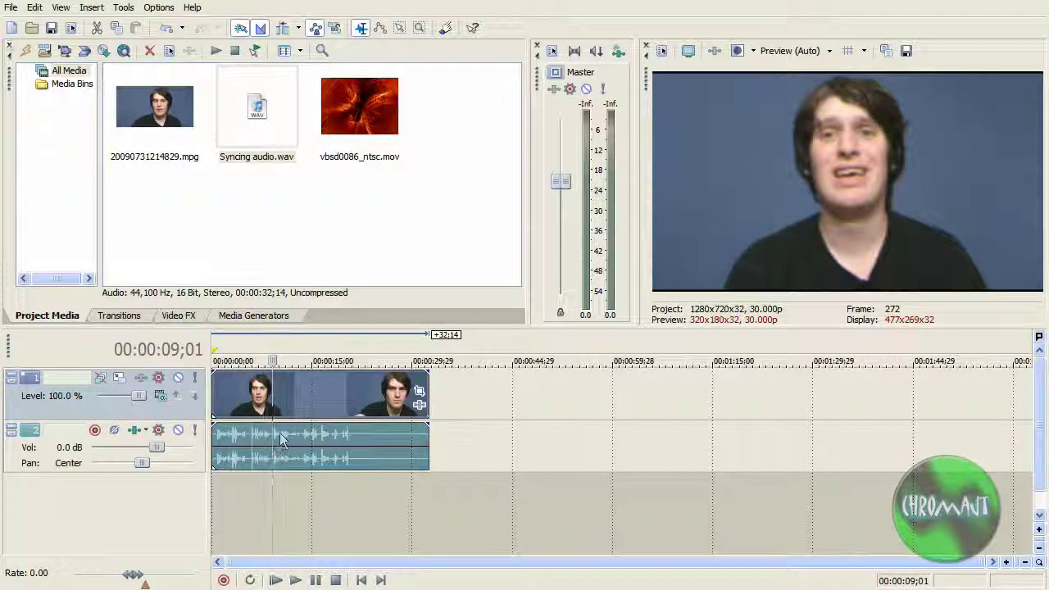